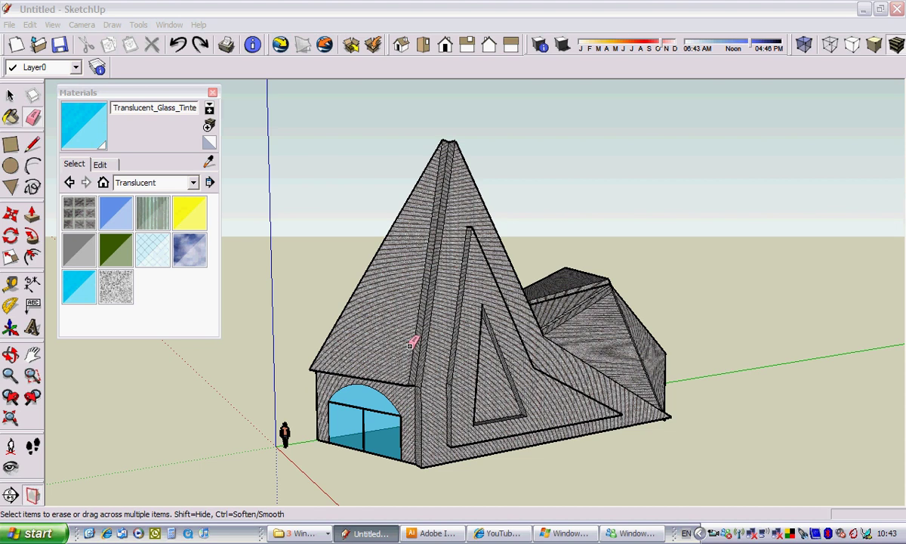
Close the Materials window and start a new model, discarding the house without saving
left_click(212, 92)
left_click(10, 25)
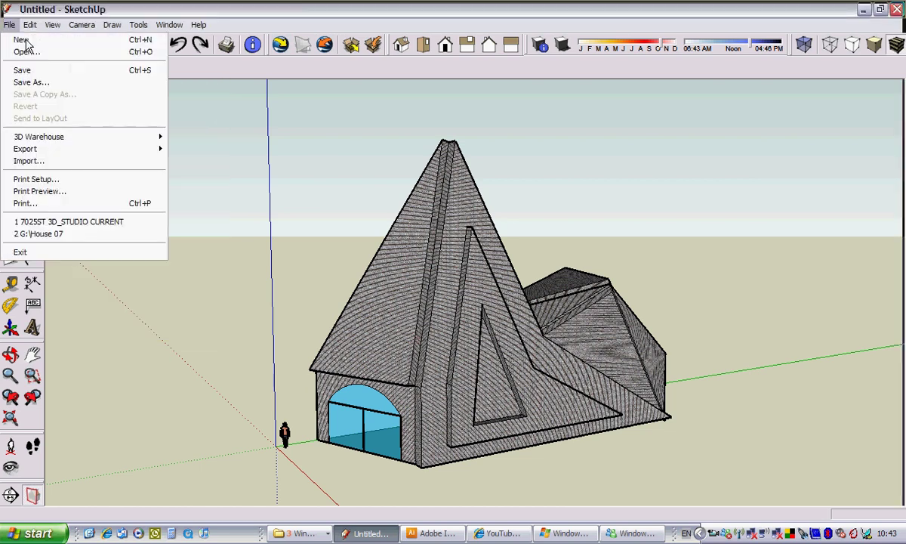
left_click(29, 39)
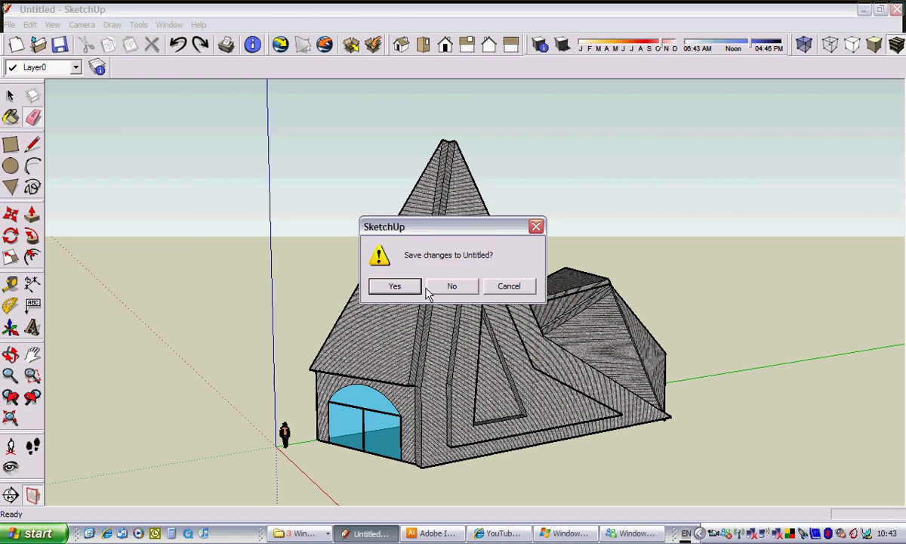
left_click(453, 287)
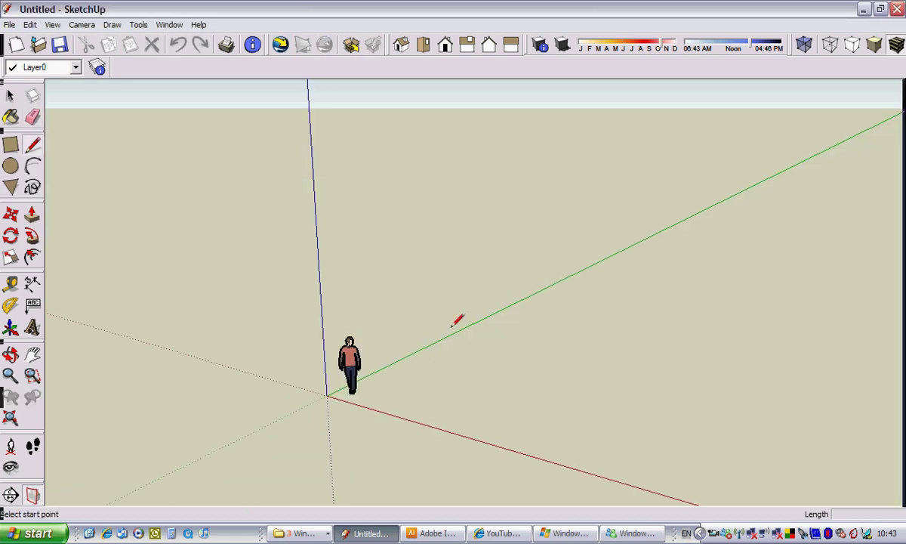
Draw a rectangle on the ground starting near the origin
left_click(7, 147)
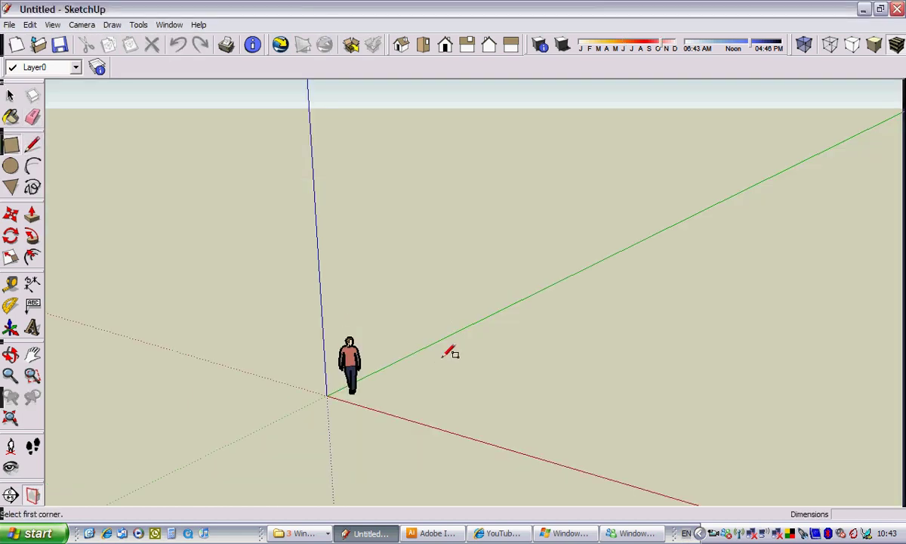
left_click(382, 369)
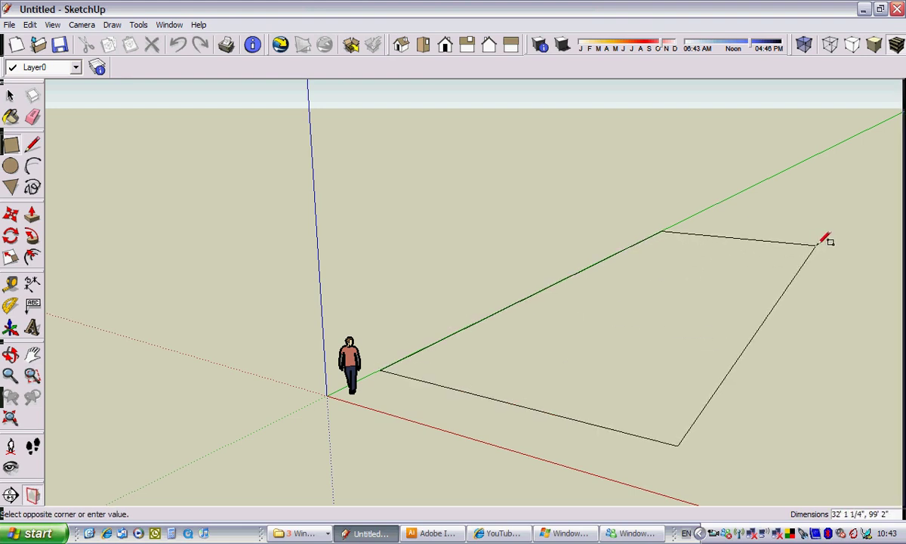
left_click(817, 244)
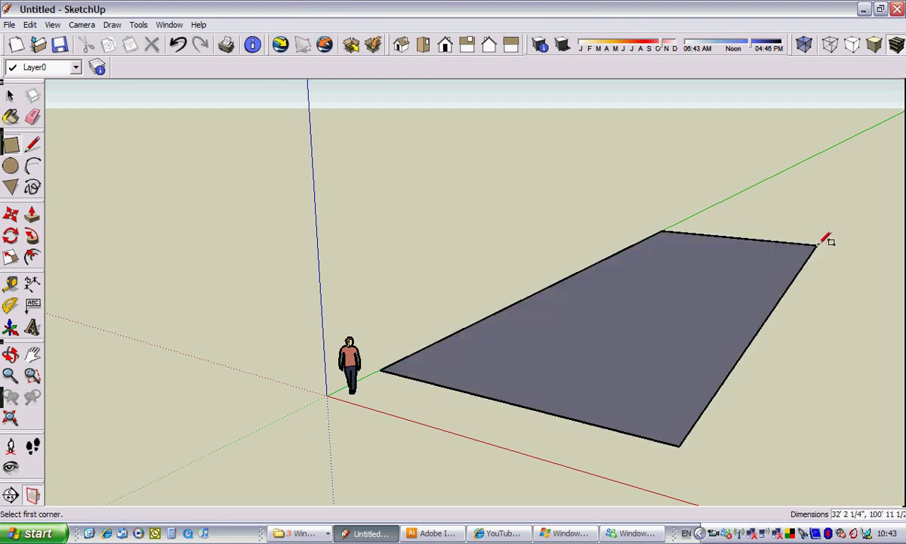
Pull the rectangle up into a box about 16' tall, then push its front and right faces inward
left_click(32, 213)
mouse_move(537, 361)
left_mouse_down()
mouse_move(542, 234)
mouse_move(556, 204)
mouse_move(552, 215)
left_mouse_up()
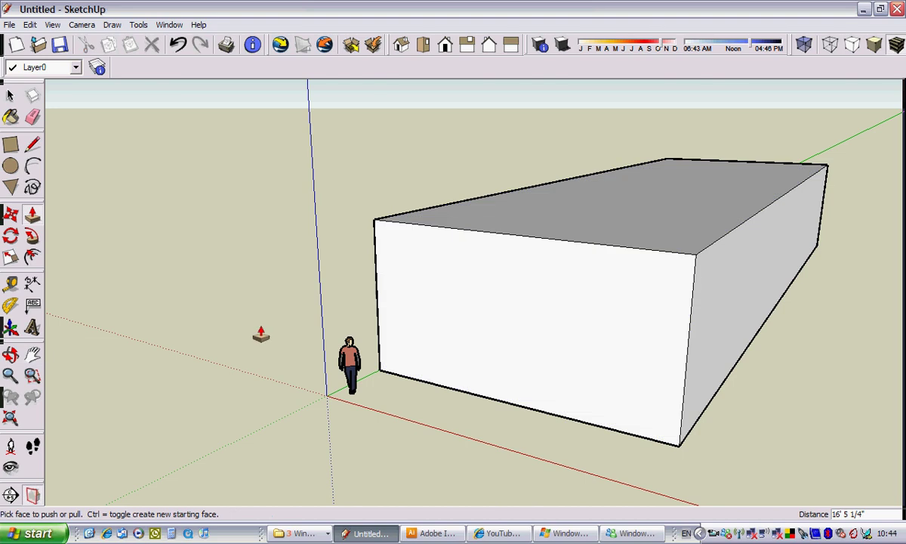
left_click_drag(461, 309, 547, 257)
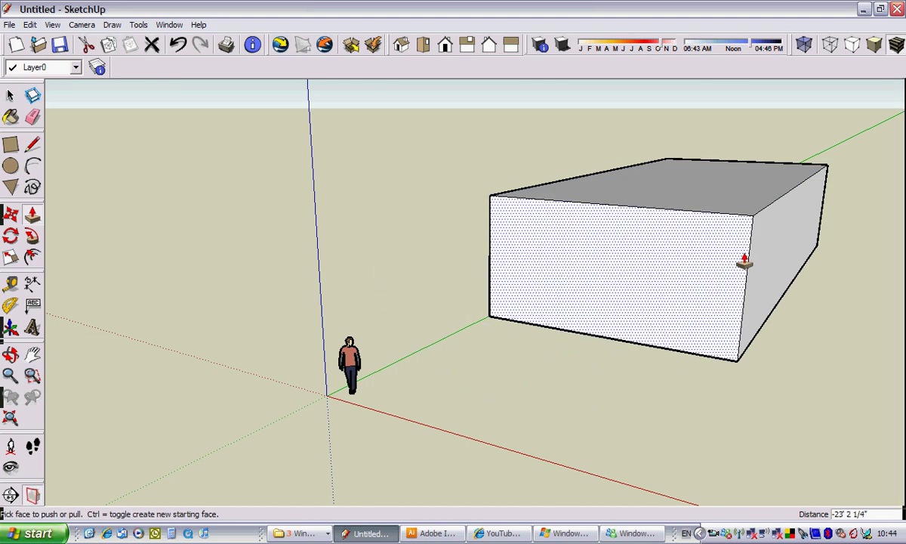
mouse_move(740, 259)
left_mouse_down()
mouse_move(761, 265)
mouse_move(740, 262)
left_mouse_up()
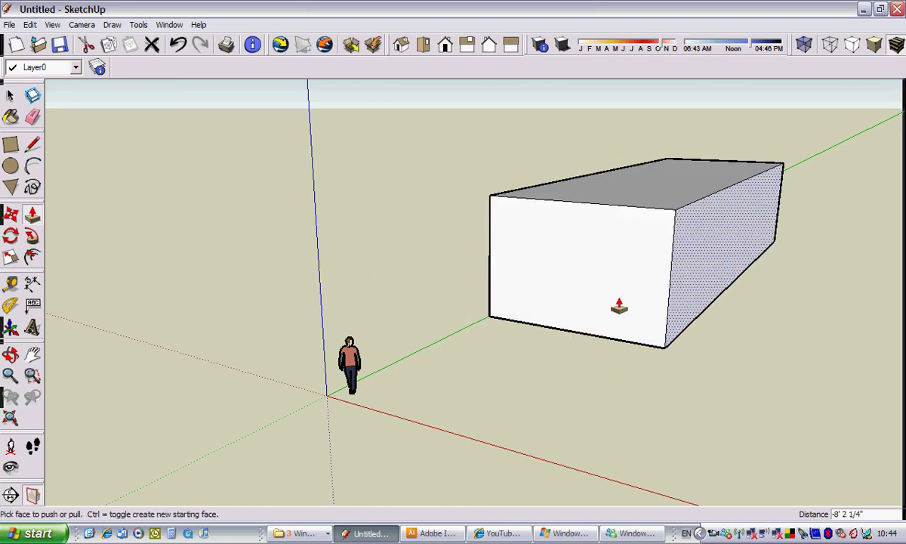
Move the box's front face forward so the box is about 24 feet long
left_click(12, 216)
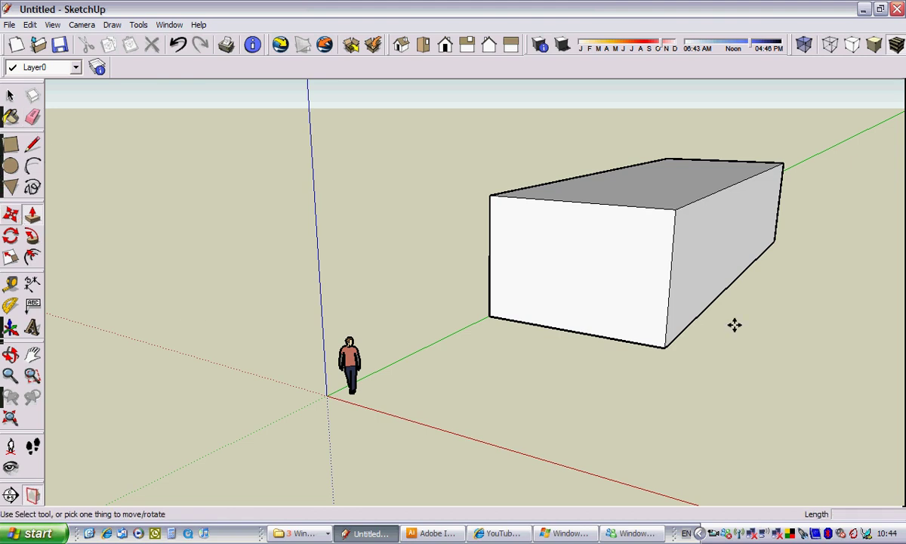
left_click(616, 295)
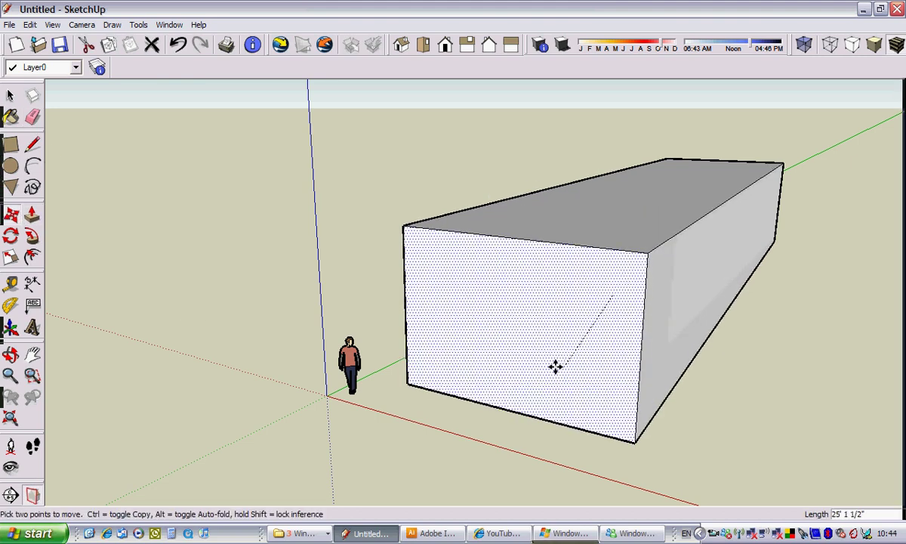
left_click(518, 358)
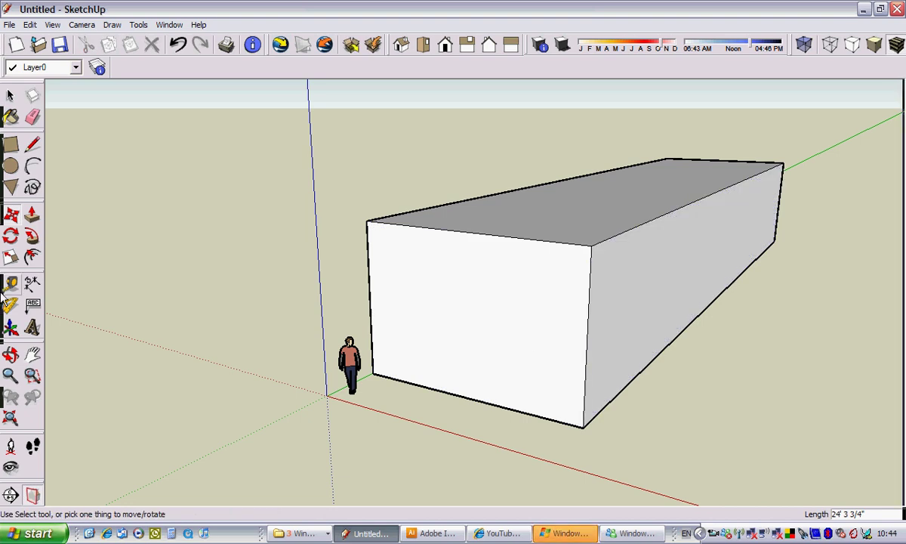
middle_click_drag(678, 423, 411, 329)
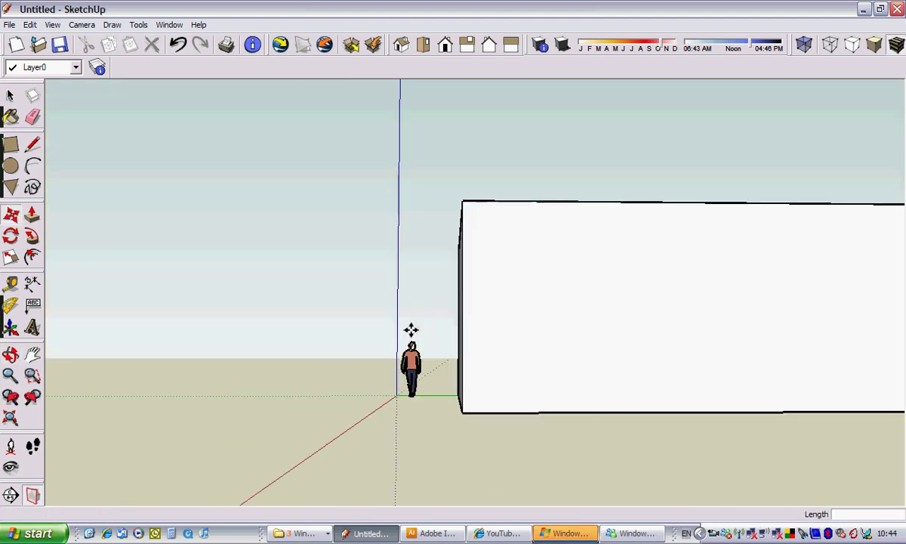
scroll(456, 391, "down", 2)
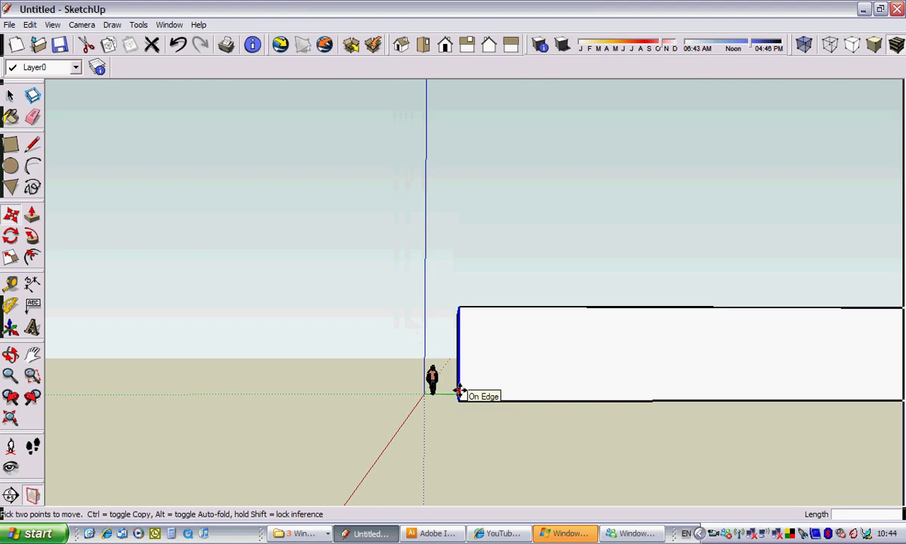
mouse_move(479, 402)
middle_mouse_down()
mouse_move(540, 451)
mouse_move(415, 413)
mouse_move(461, 423)
mouse_move(482, 477)
middle_mouse_up()
Draw a centre line across the box's top between the edge midpoints
key("m")
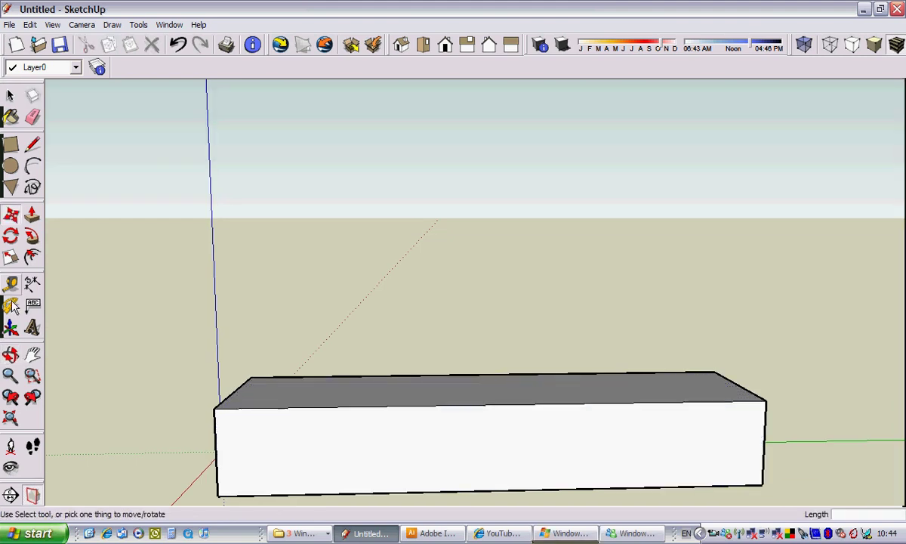
left_click(31, 148)
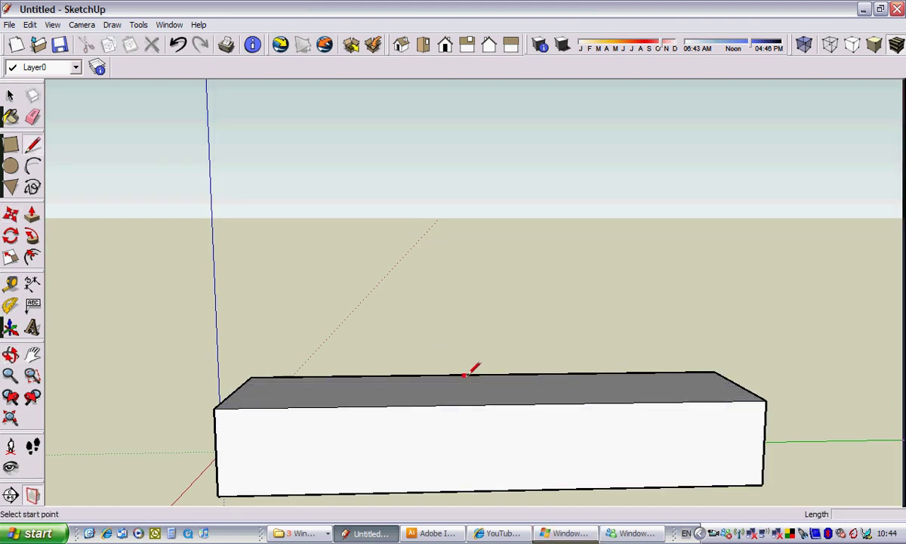
left_click(487, 375)
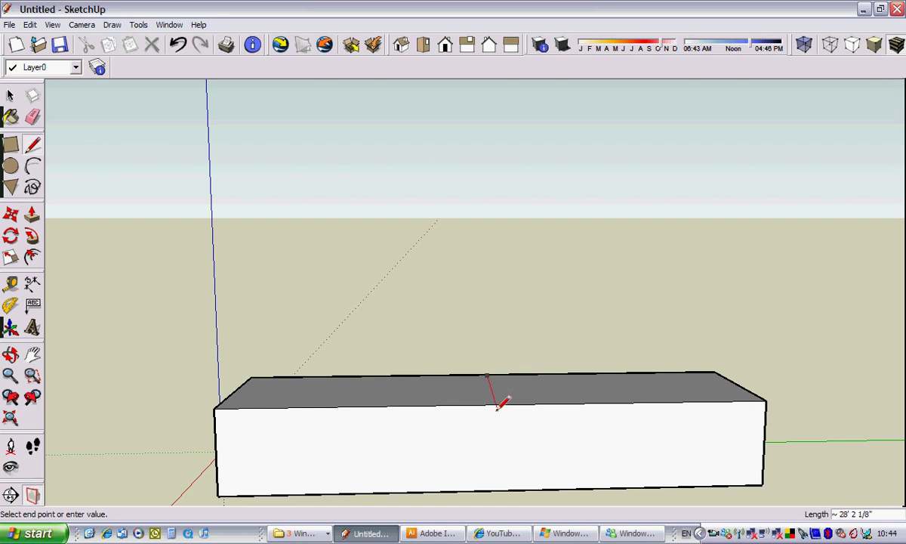
left_click(495, 405)
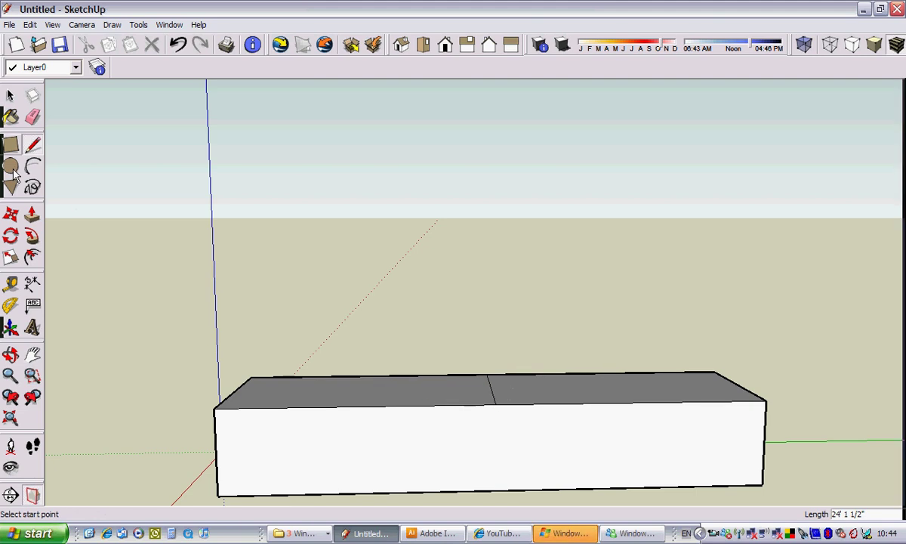
Raise the centre line upward to form the gabled roof ridge
left_click(11, 215)
left_click(489, 375)
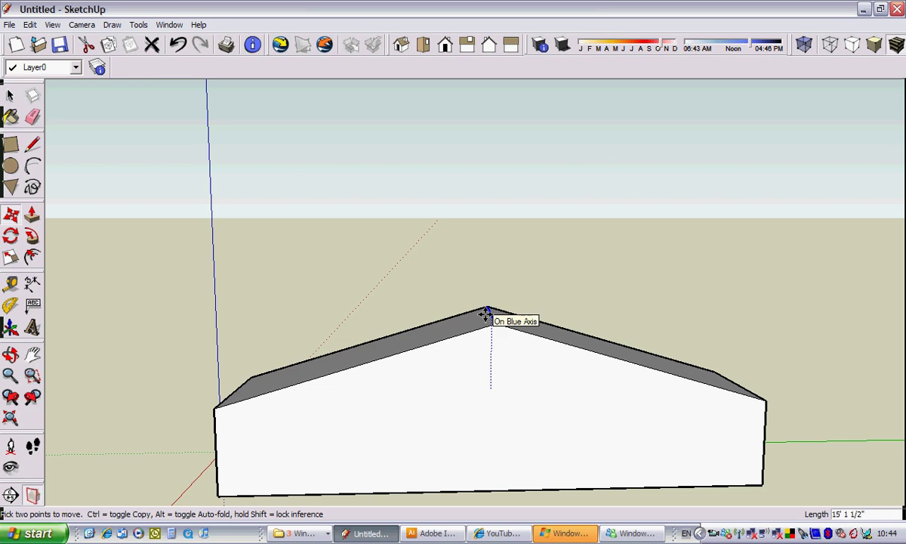
left_click(485, 311)
mouse_move(593, 435)
middle_mouse_down()
mouse_move(564, 387)
mouse_move(574, 378)
middle_mouse_up()
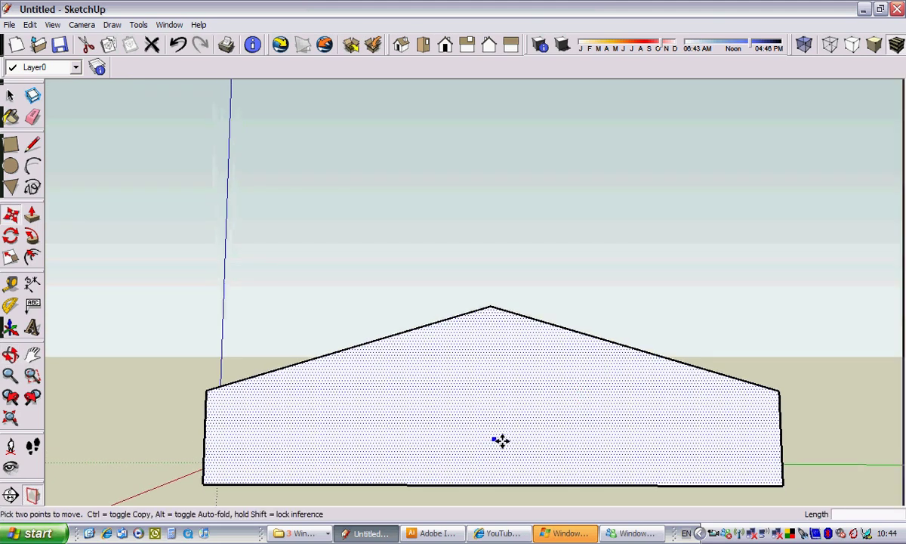
Draw the two vertical door sides on the gable wall up to door height
left_click(31, 144)
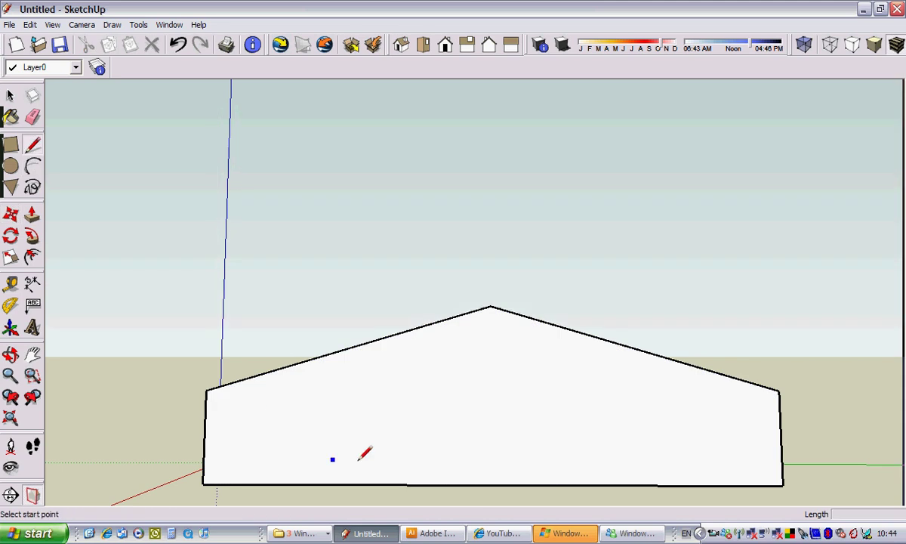
left_click(438, 485)
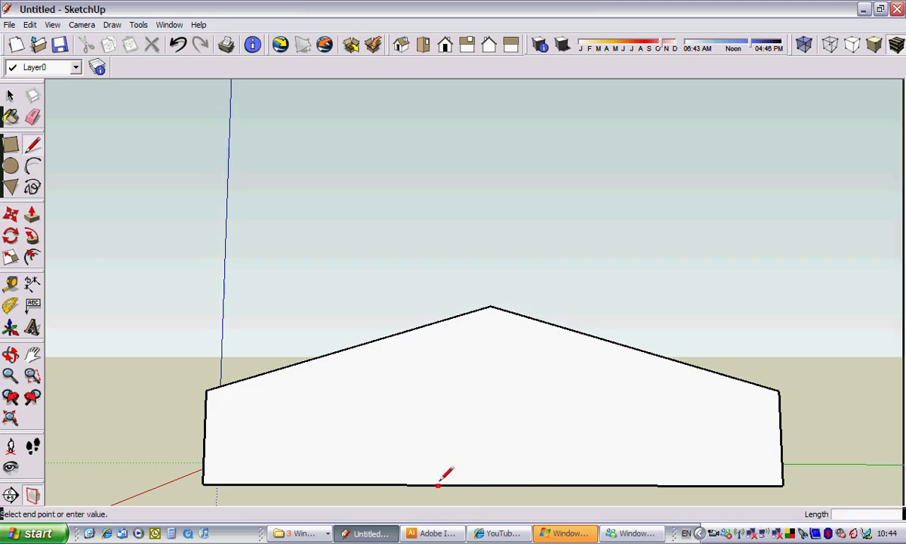
left_click(438, 416)
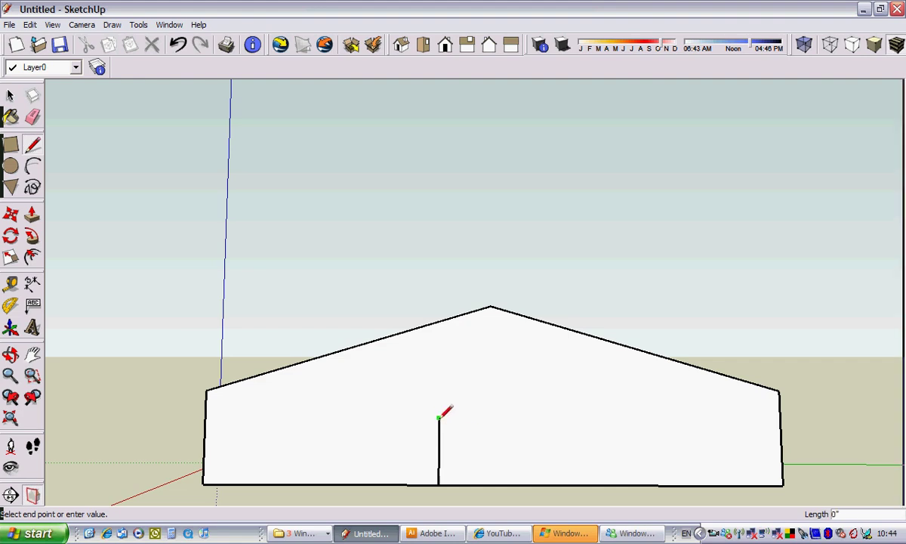
key("Escape")
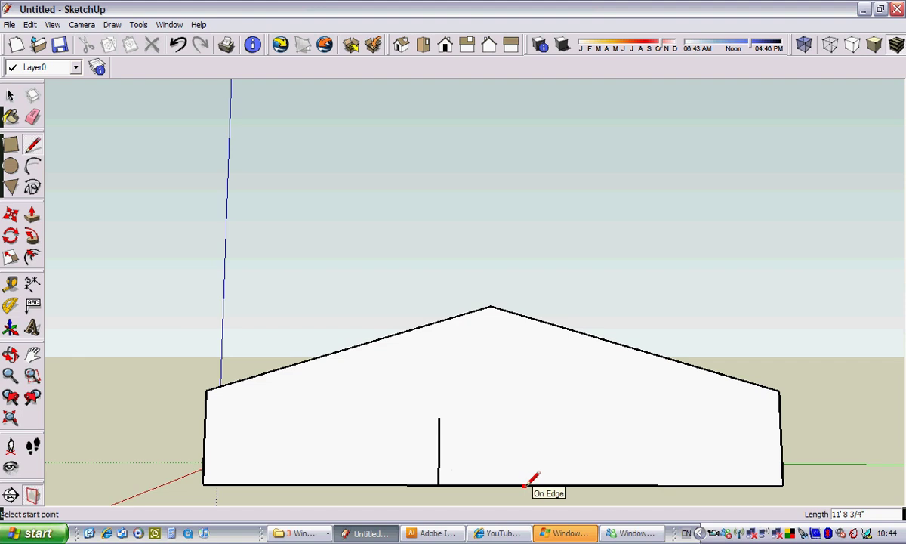
left_click(526, 418)
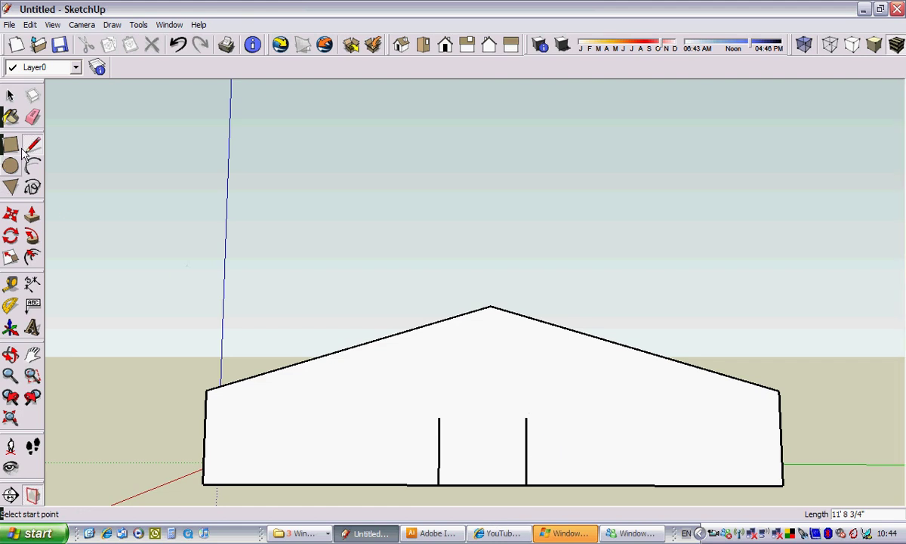
left_click(9, 100)
Move the right door side further right to widen the doorway
left_click(10, 216)
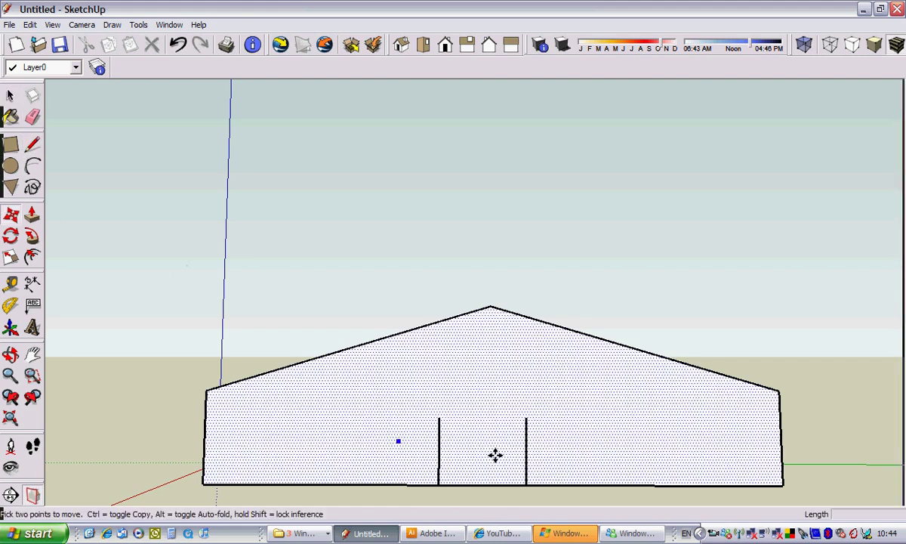
left_click(526, 457)
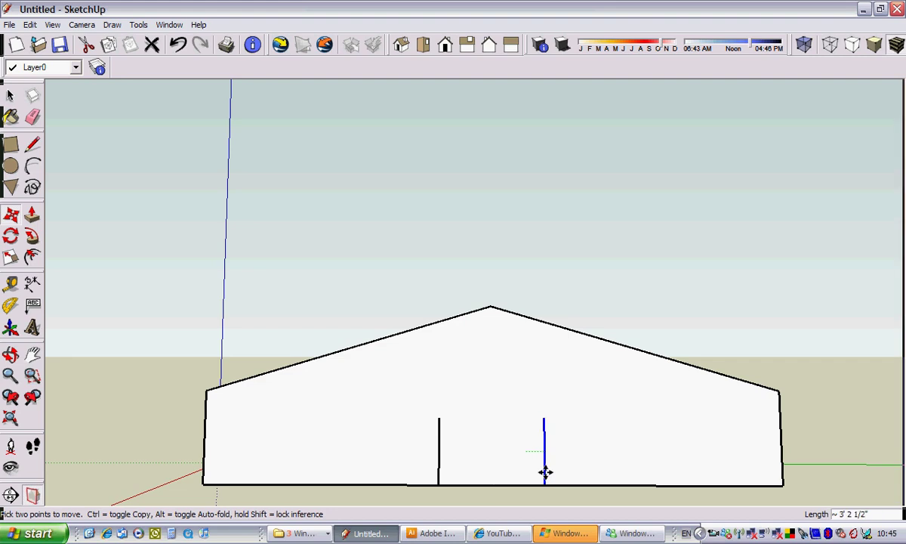
left_click(544, 471)
right_click(548, 477)
left_click(547, 485)
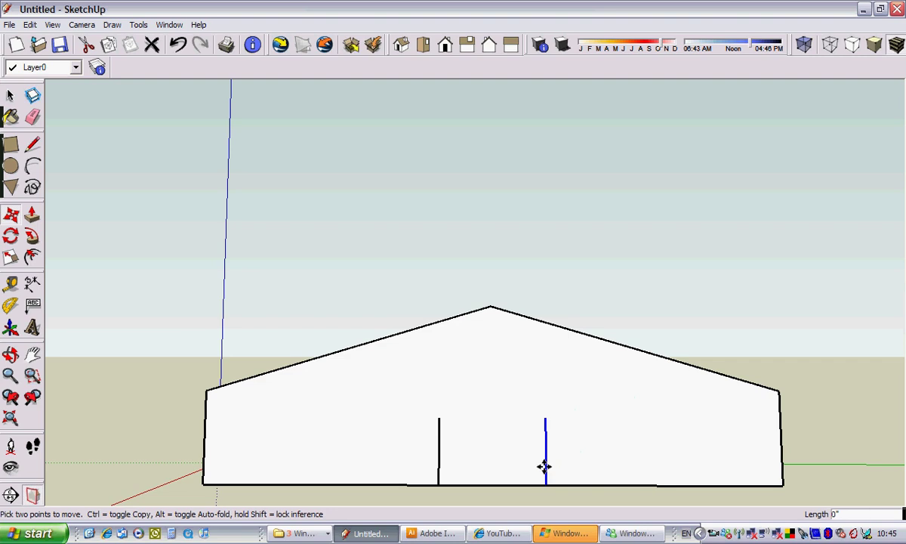
Join the tops of the two door sides with an arc for the rounded top
left_click(31, 149)
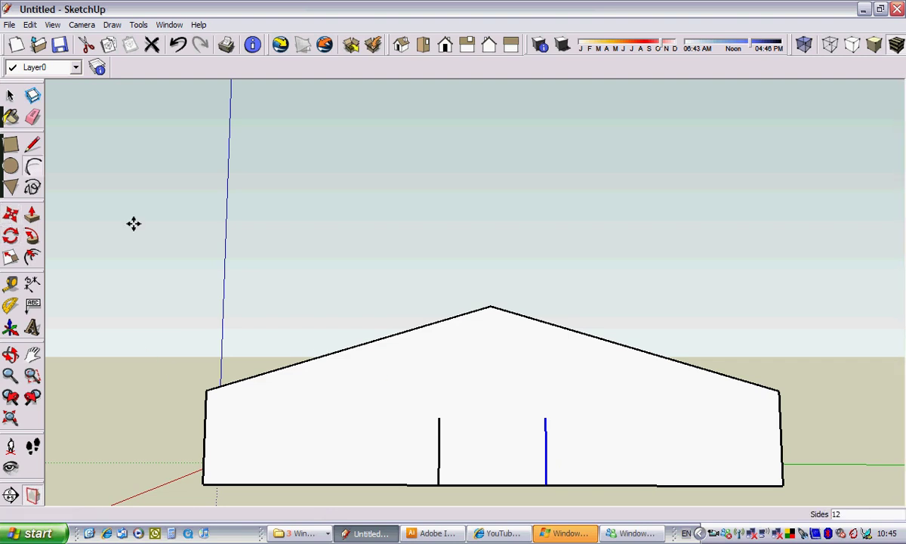
left_click(439, 417)
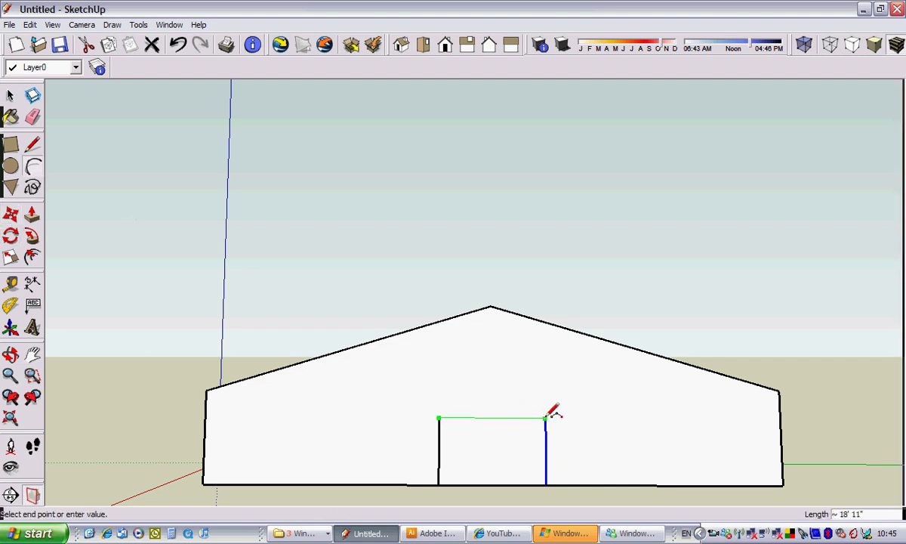
left_click(545, 418)
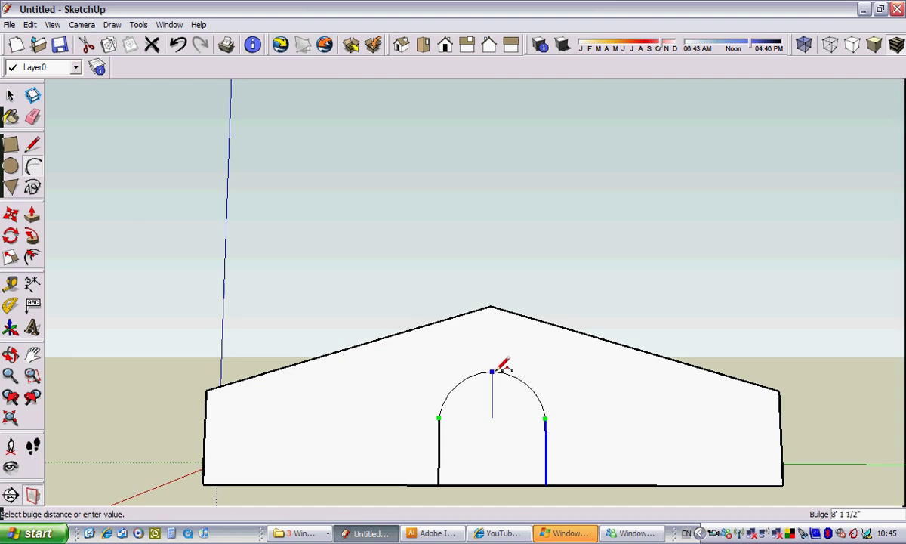
left_click(489, 375)
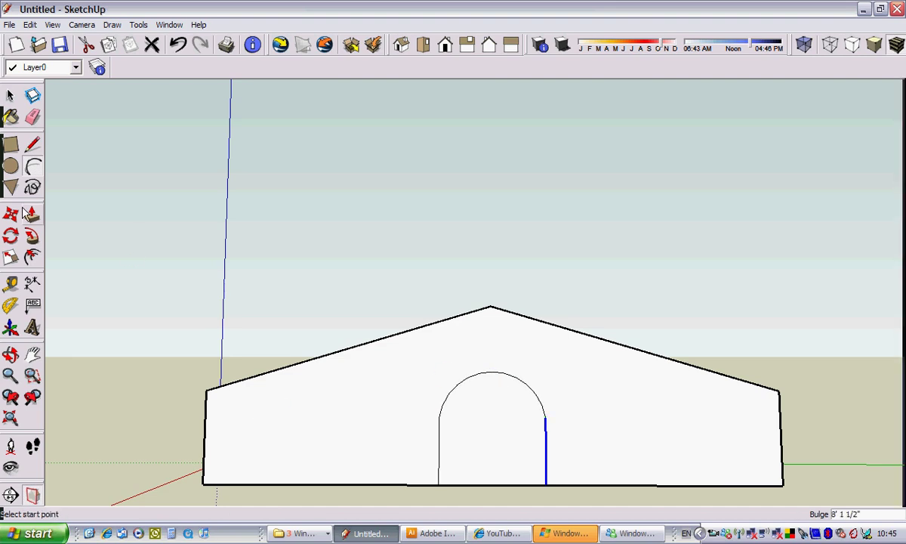
Paint the arched doorway with Translucent_Glass_Tinted blue glass
left_click(10, 118)
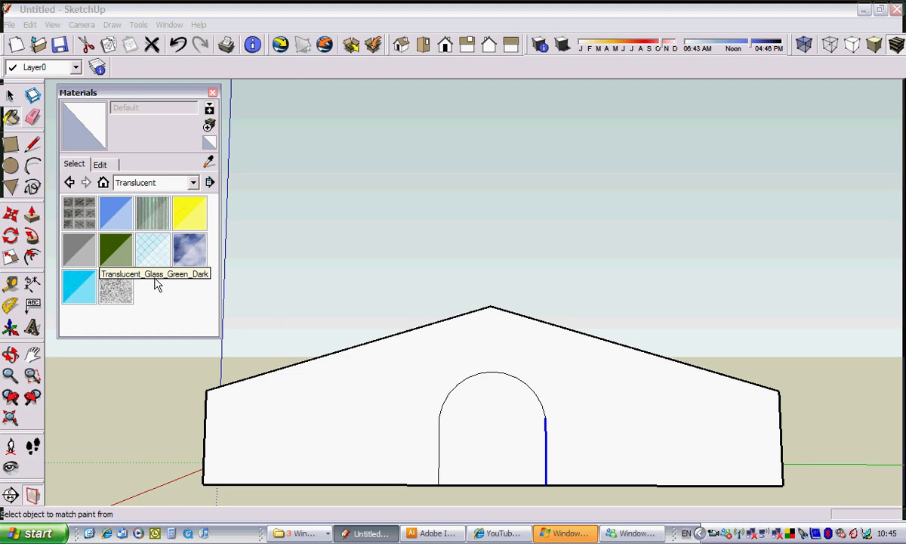
left_click(85, 298)
left_click(478, 431)
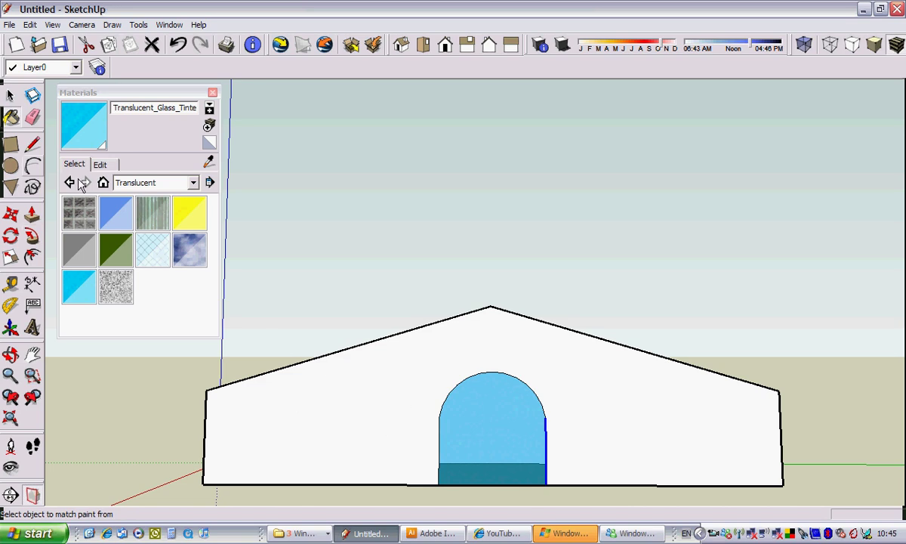
Paint the front gable wall and its inner face with Brick_Tumbled from Brick and Cladding
left_click(155, 182)
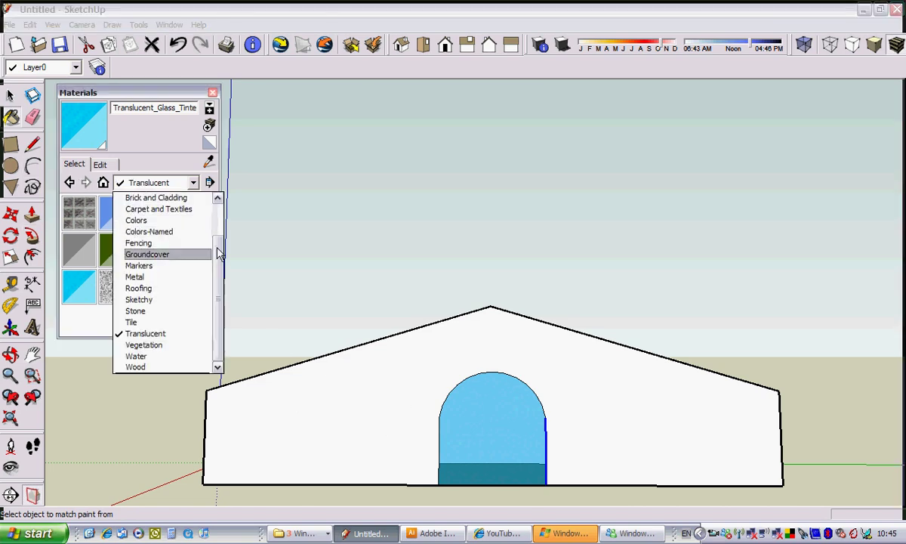
left_click_drag(217, 254, 217, 234)
left_click(156, 220)
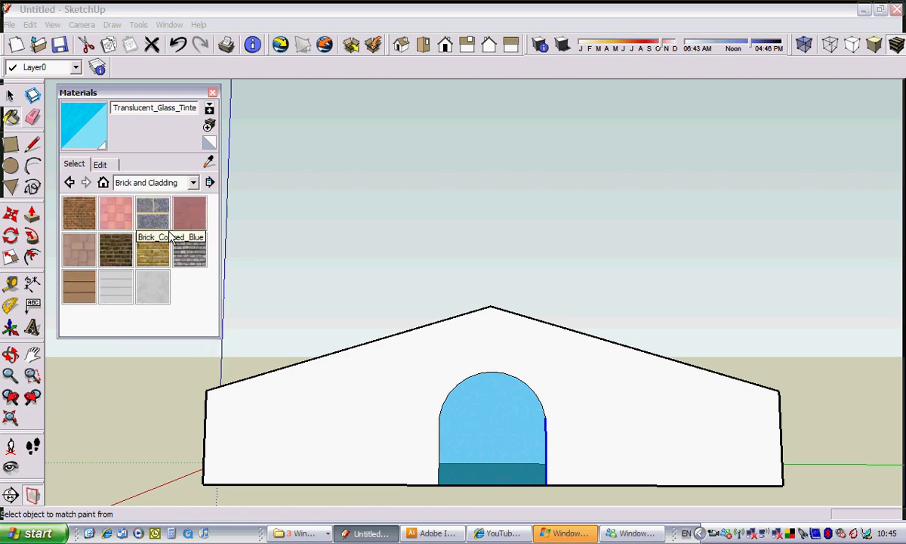
left_click(191, 249)
left_click(268, 406)
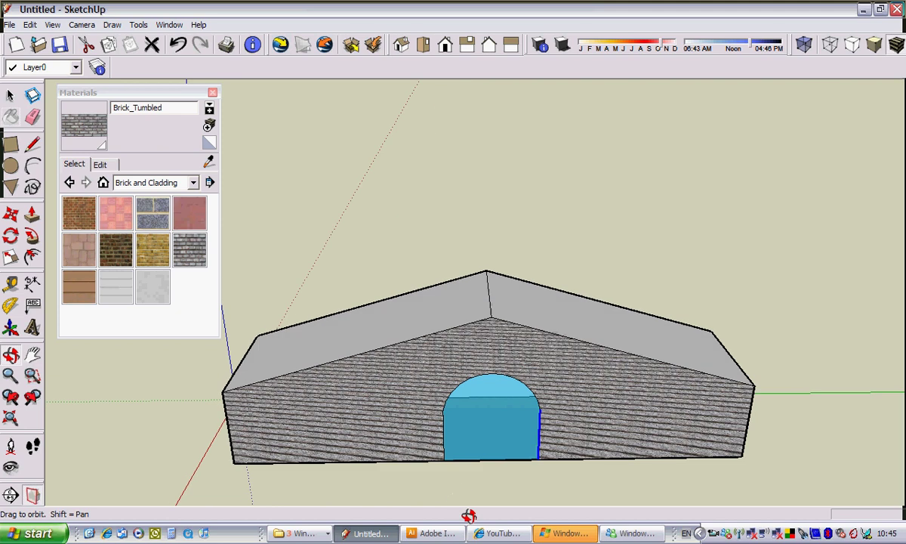
middle_click_drag(453, 377, 389, 325)
left_click(391, 323)
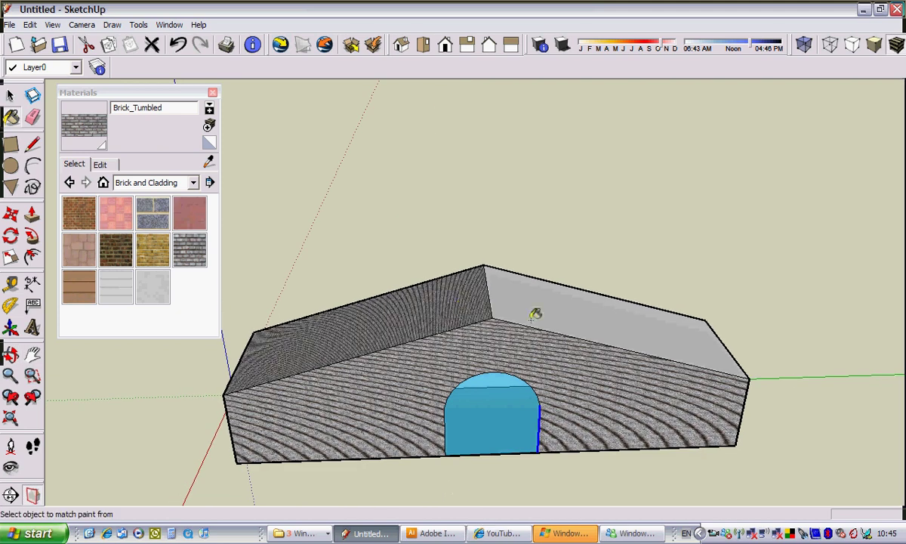
left_click(154, 182)
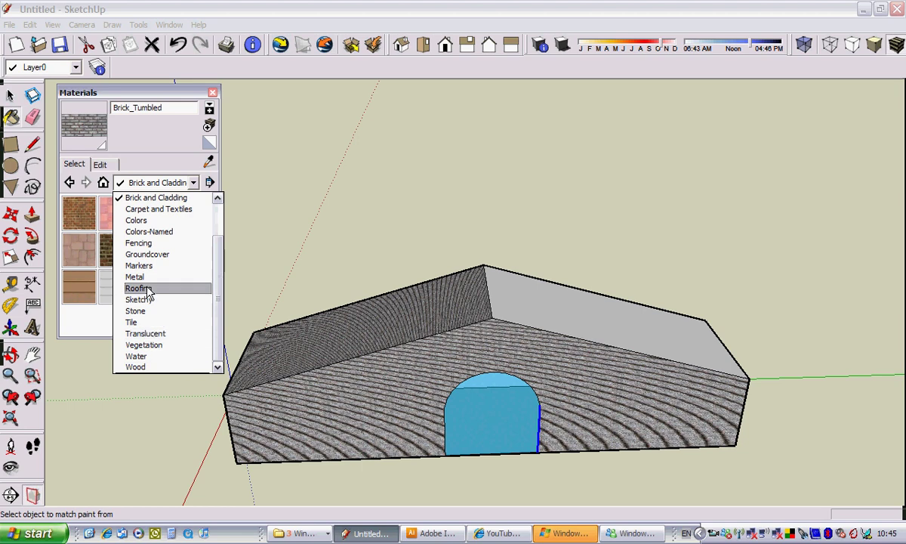
Paint both roof faces with Roofing_Shingles_GAF_Estates
left_click(147, 288)
left_click(154, 217)
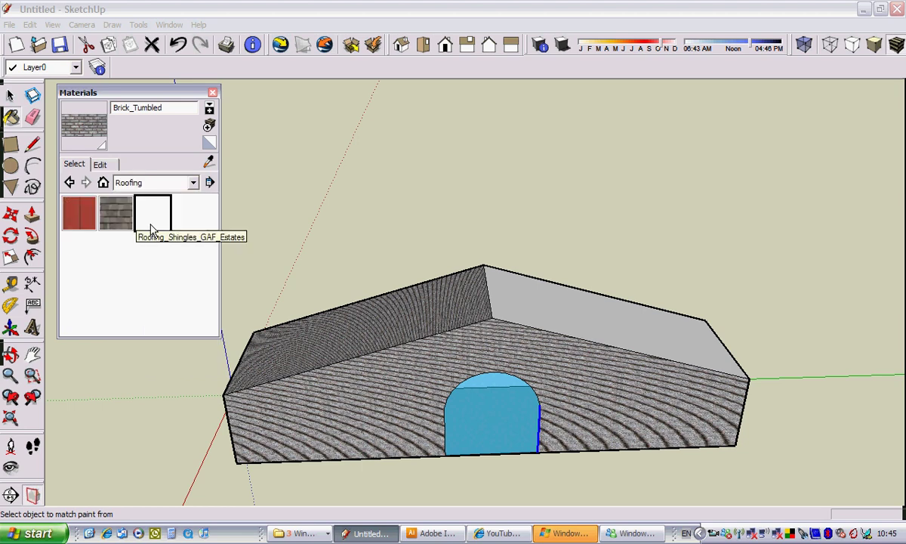
left_click(330, 324)
left_click(513, 291)
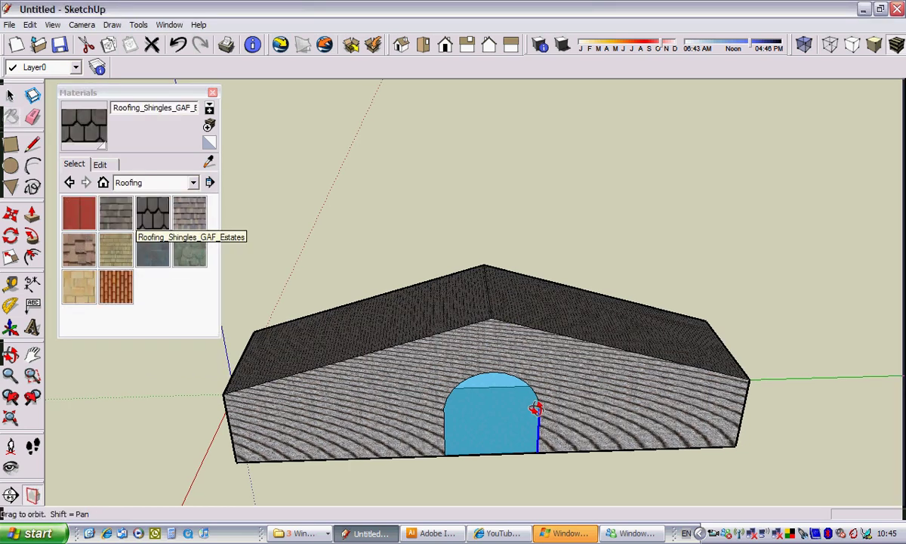
middle_click_drag(534, 385, 211, 427)
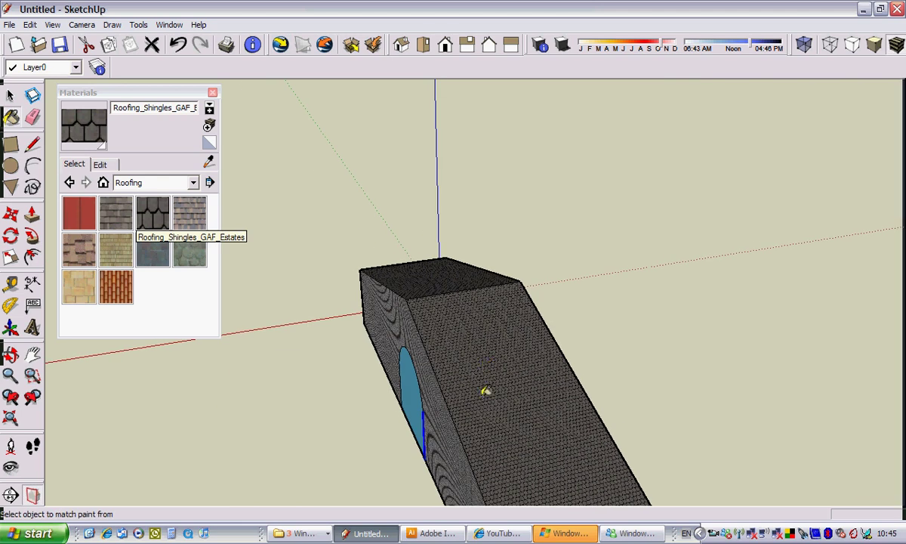
mouse_move(492, 369)
middle_mouse_down()
mouse_move(460, 370)
mouse_move(372, 317)
middle_mouse_up()
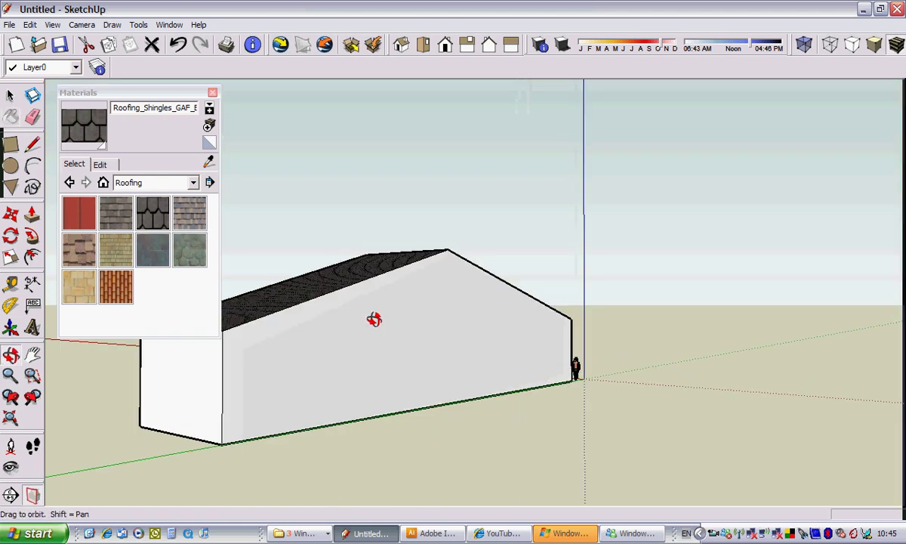
Clad the long side wall in Brick_Tumbled and orbit to face the arched gable wall
left_click(69, 182)
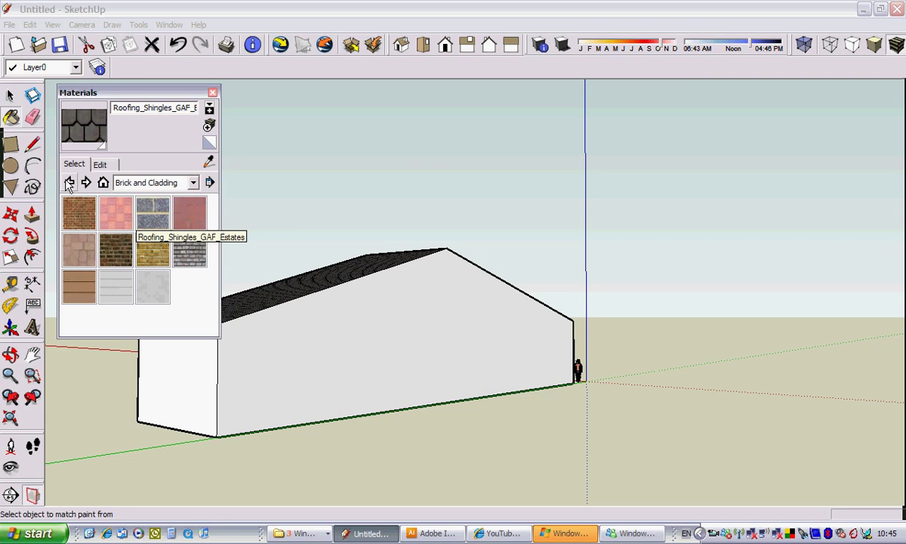
left_click(190, 249)
left_click(327, 311)
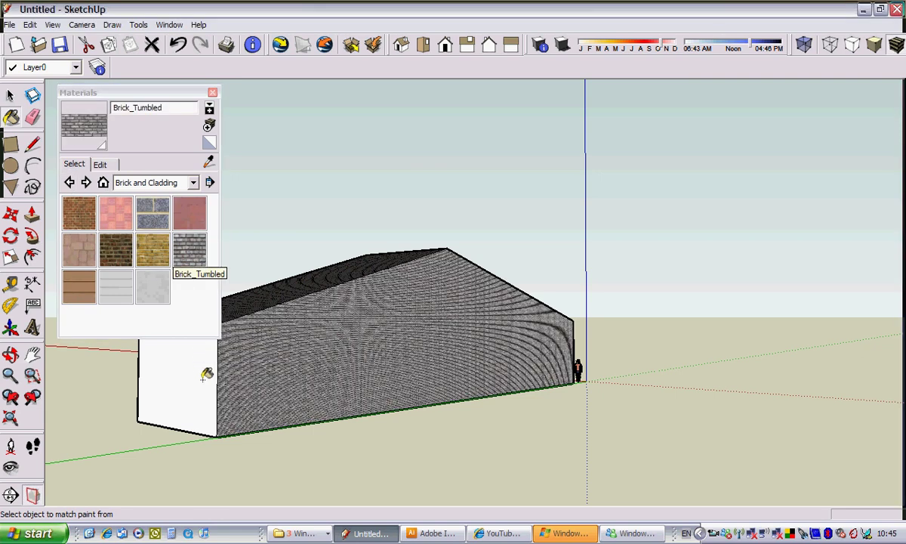
mouse_move(465, 367)
middle_mouse_down()
mouse_move(399, 363)
mouse_move(459, 378)
mouse_move(325, 376)
middle_mouse_up()
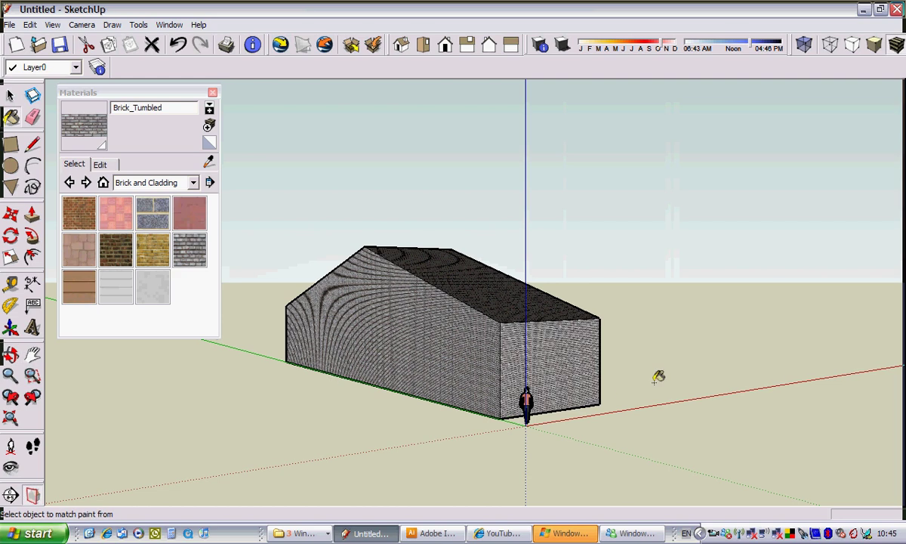
middle_click_drag(659, 377, 370, 396)
middle_click_drag(572, 376, 316, 408)
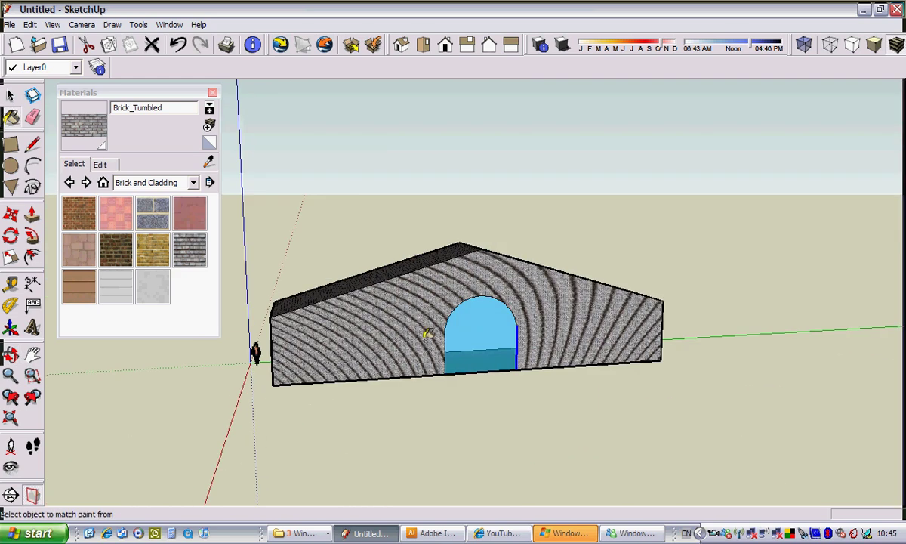
mouse_move(426, 334)
middle_mouse_down()
mouse_move(404, 437)
mouse_move(380, 320)
mouse_move(339, 334)
mouse_move(349, 307)
middle_mouse_up()
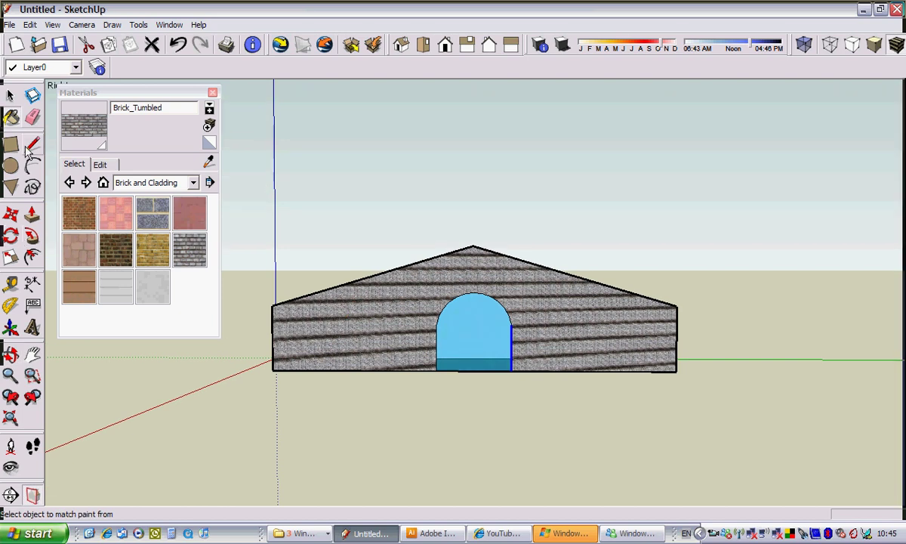
Draw a circle for a round window on the wall right of the door
left_click(10, 167)
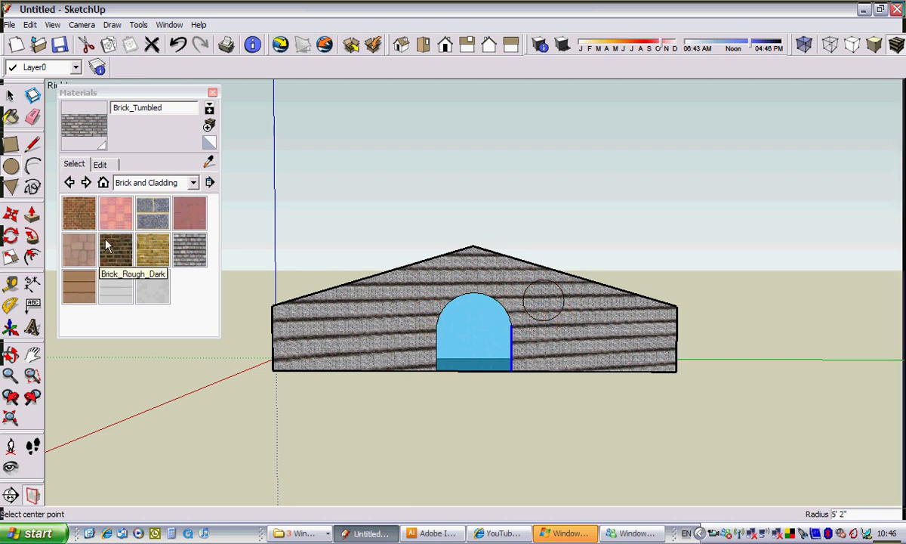
scroll(502, 360, "up", 2)
scroll(485, 336, "up", 3)
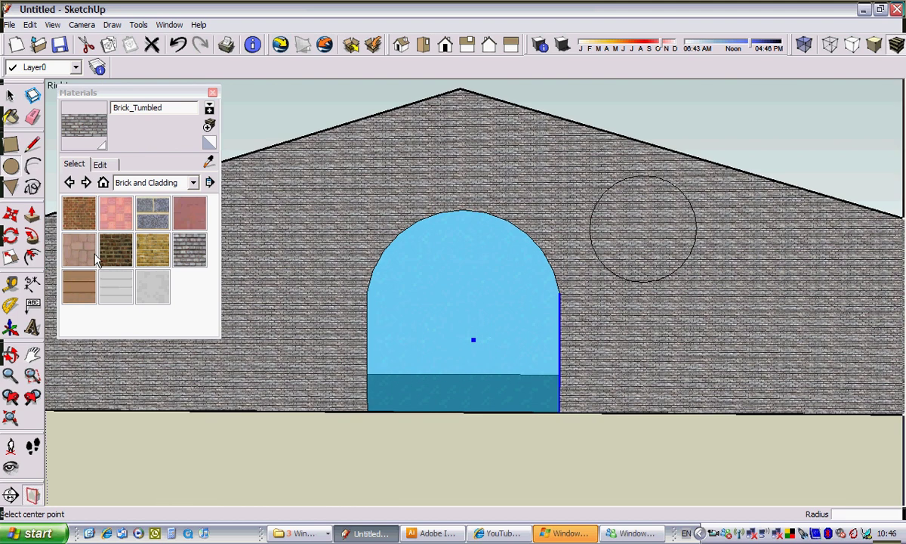
Push the arched door face and the circle about 9 1/4" into the wall
left_click(31, 215)
middle_click_drag(259, 383, 251, 394)
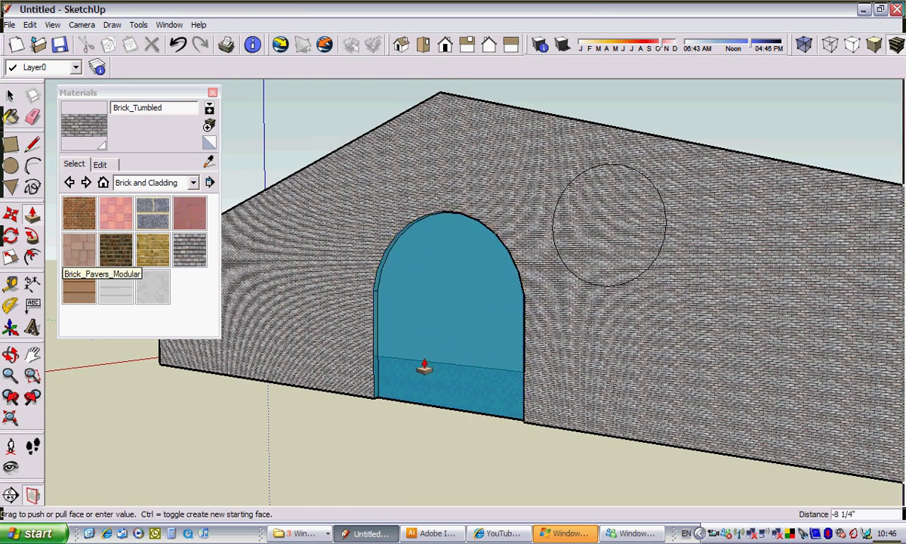
left_click_drag(419, 364, 423, 372)
left_click_drag(622, 258, 619, 252)
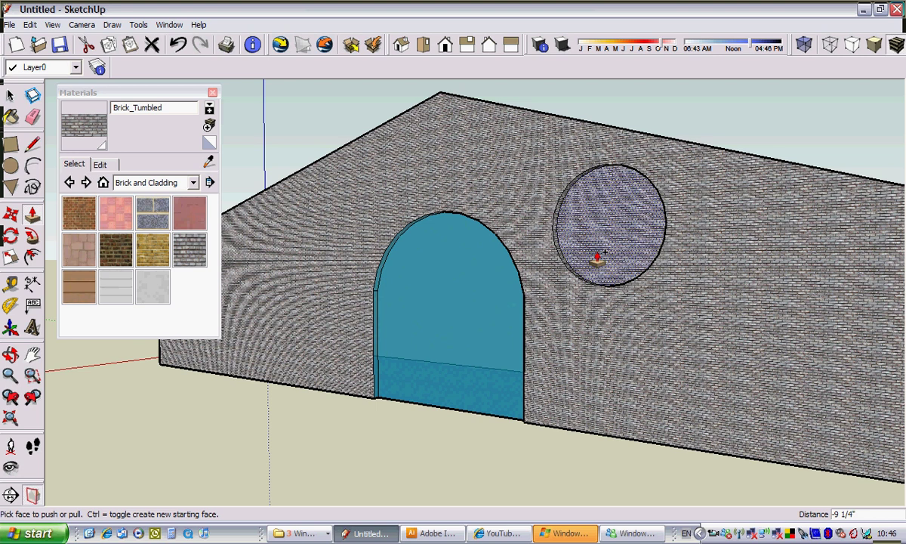
Paste a copy of the circle left of the door and push it about 9 1/4" into the wall
key("ctrl+v")
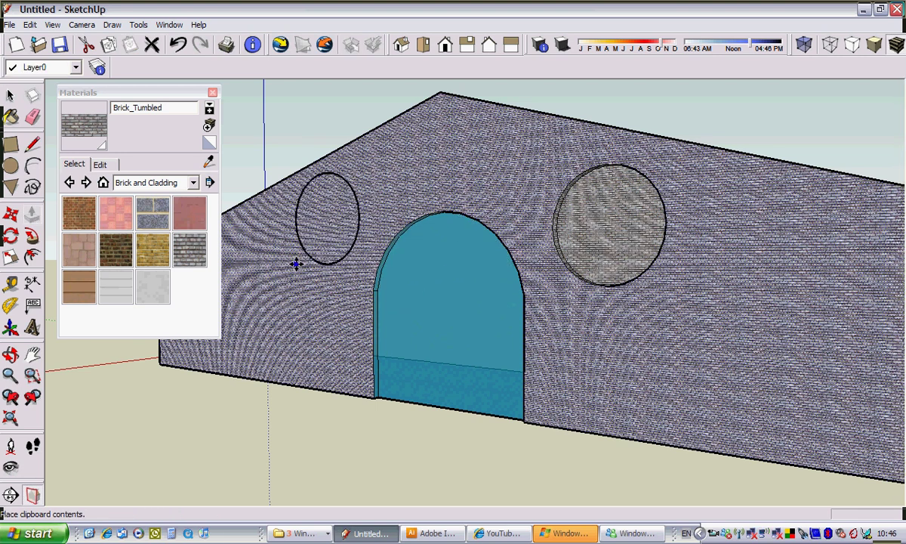
left_click(296, 263)
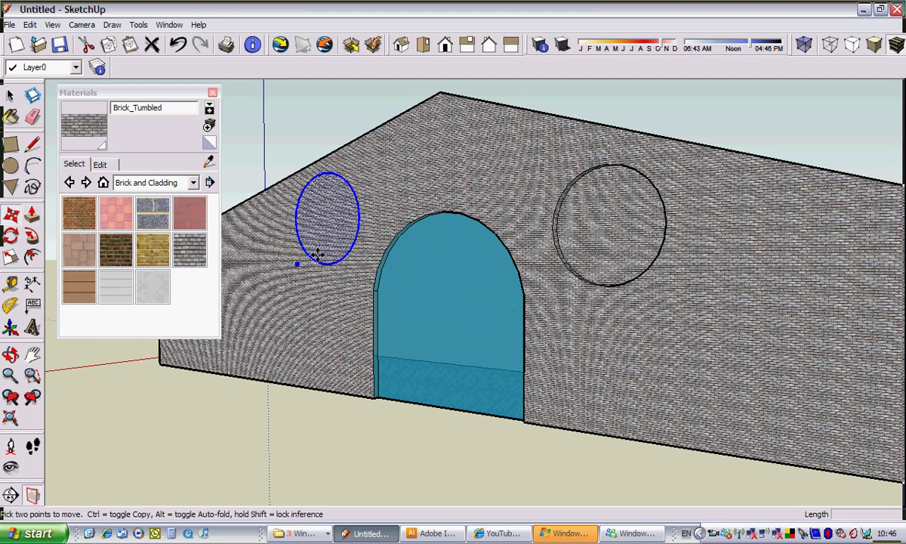
left_click(32, 215)
left_click_drag(305, 227, 570, 254)
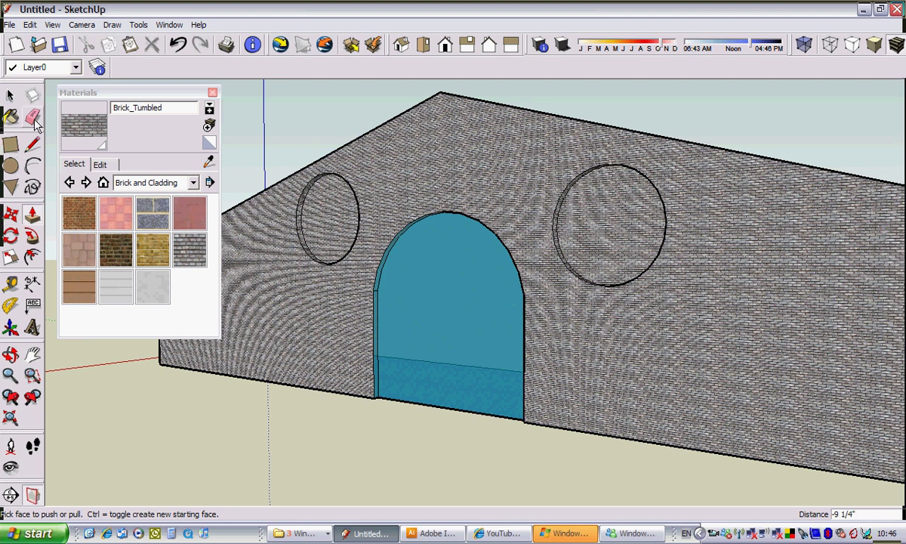
Paint both round windows with Translucent_Glass_Green_Dark from the Translucent category
left_click(163, 189)
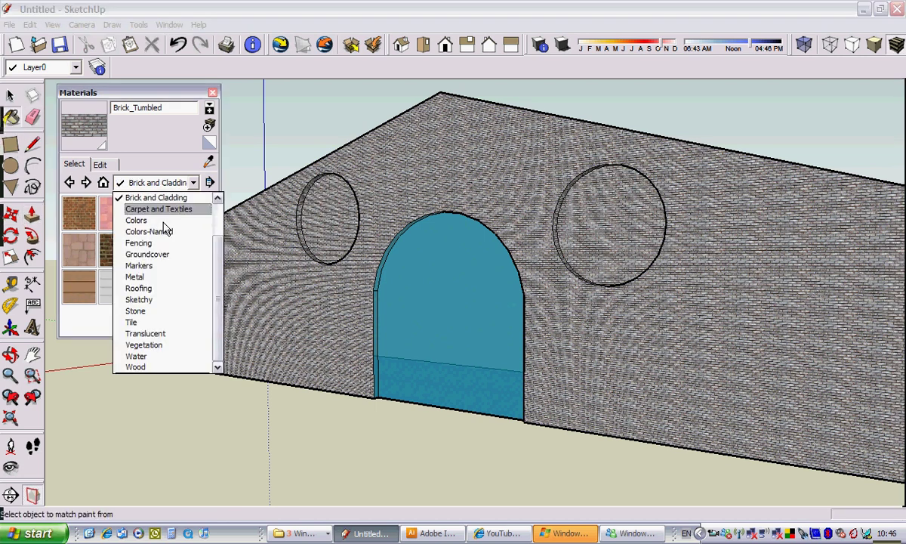
left_click(160, 326)
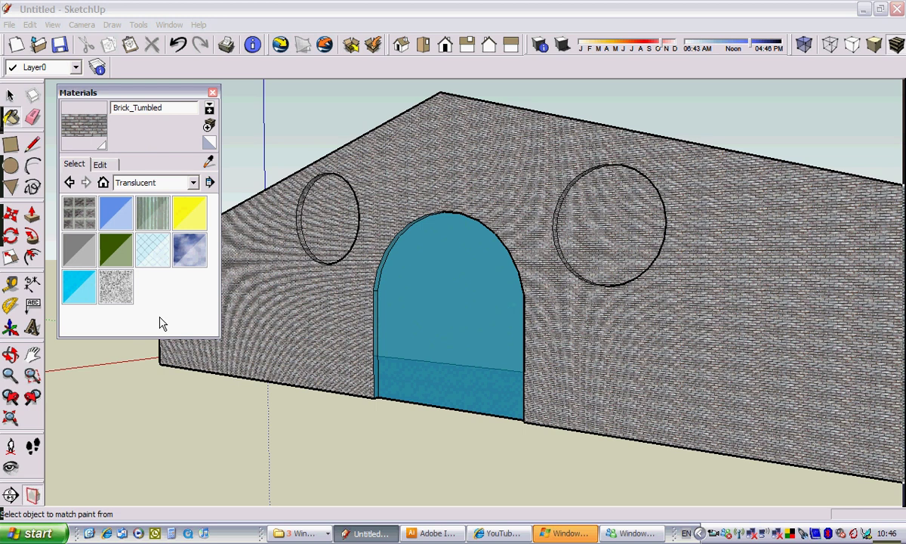
left_click(111, 257)
left_click(607, 238)
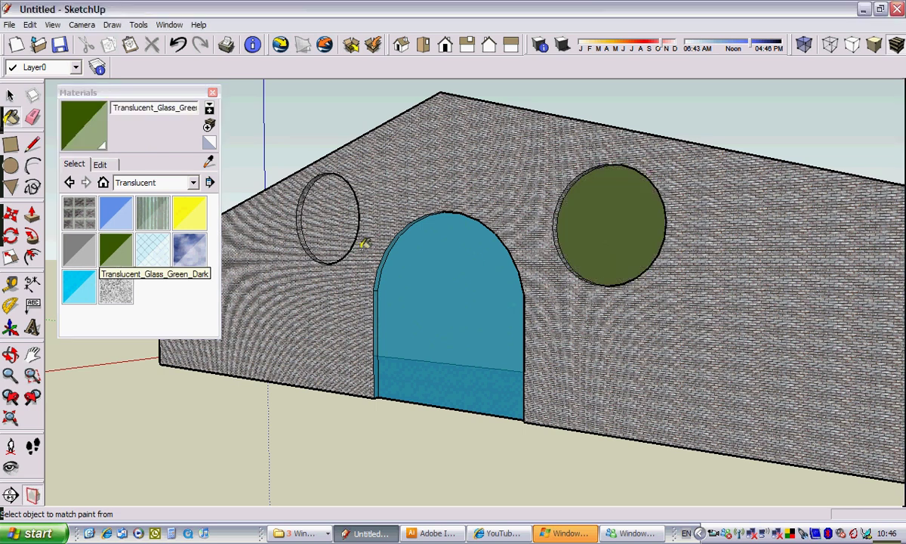
left_click(330, 228)
mouse_move(408, 250)
middle_mouse_down()
mouse_move(571, 332)
mouse_move(570, 314)
middle_mouse_up()
scroll(521, 310, "down", 3)
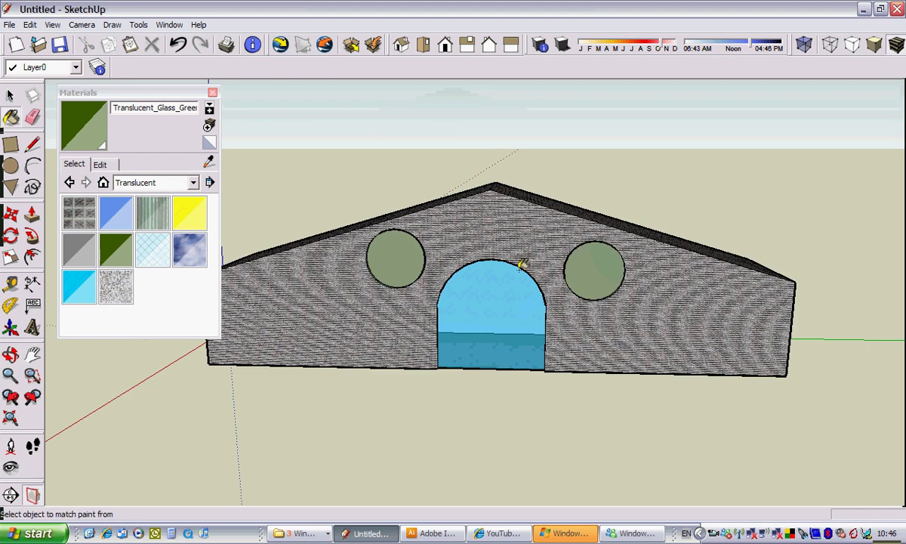
mouse_move(521, 264)
middle_mouse_down()
mouse_move(582, 360)
mouse_move(620, 352)
mouse_move(633, 287)
mouse_move(564, 275)
mouse_move(481, 222)
mouse_move(487, 203)
middle_mouse_up()
scroll(501, 330, "up", 2)
scroll(500, 336, "up", 2)
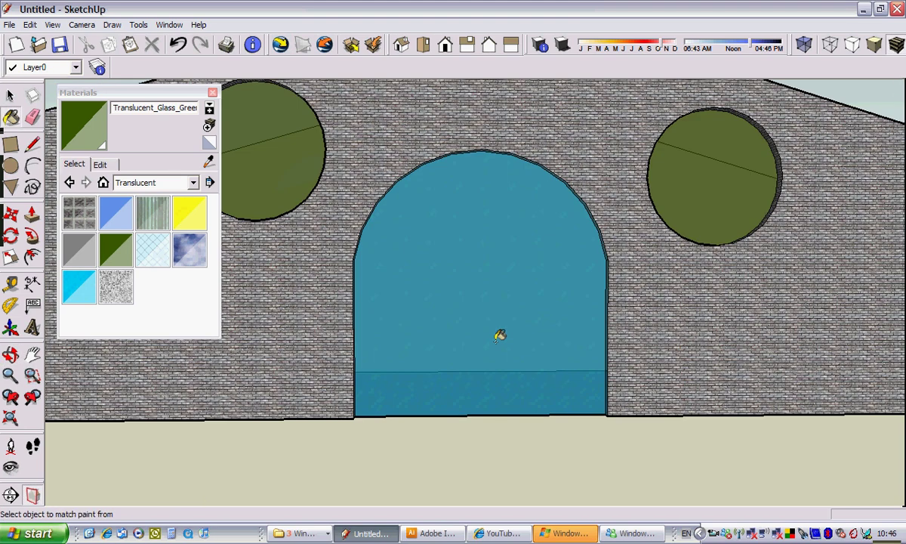
scroll(502, 347, "up", 1)
Draw a vertical centre line from the arch top to the bottom, splitting the blue door in two
middle_click_drag(507, 359, 490, 210)
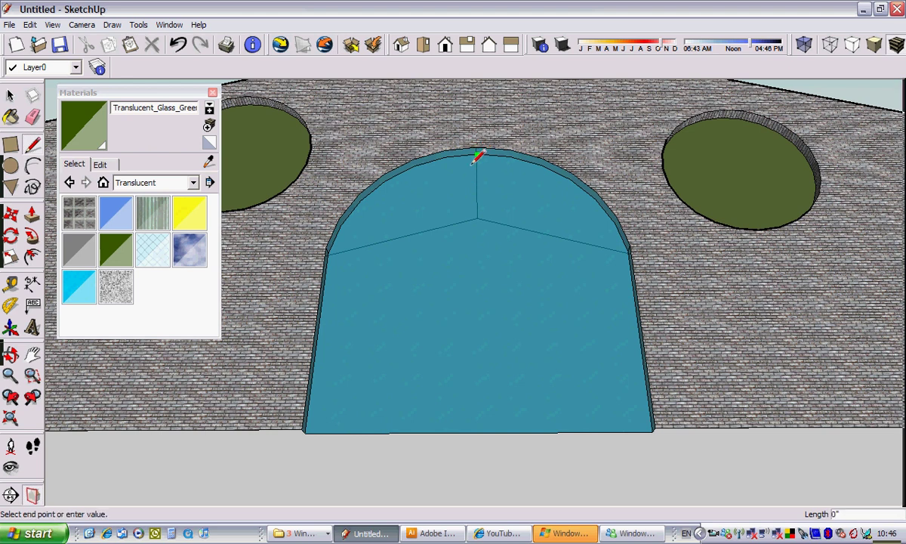
left_click(478, 432)
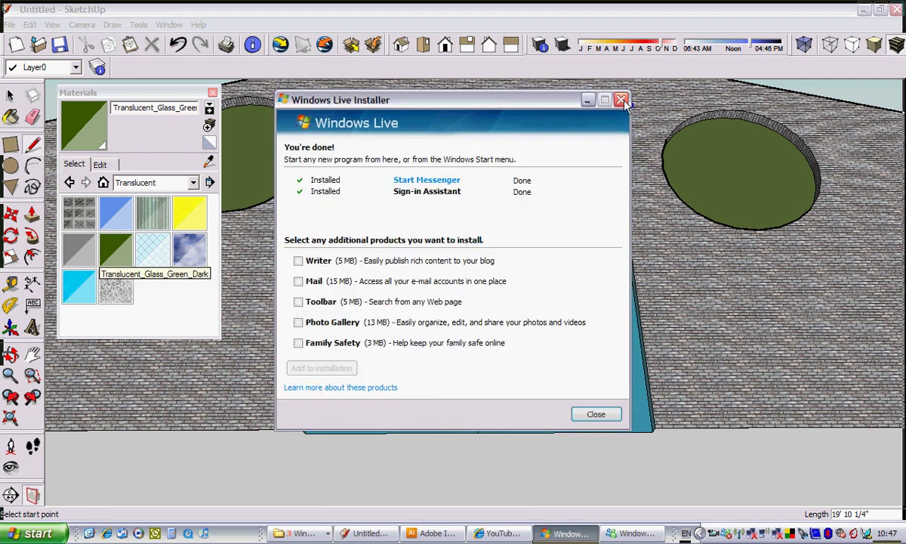
Close the finished Windows Live Installer window and bring SketchUp back to the front
left_click(595, 415)
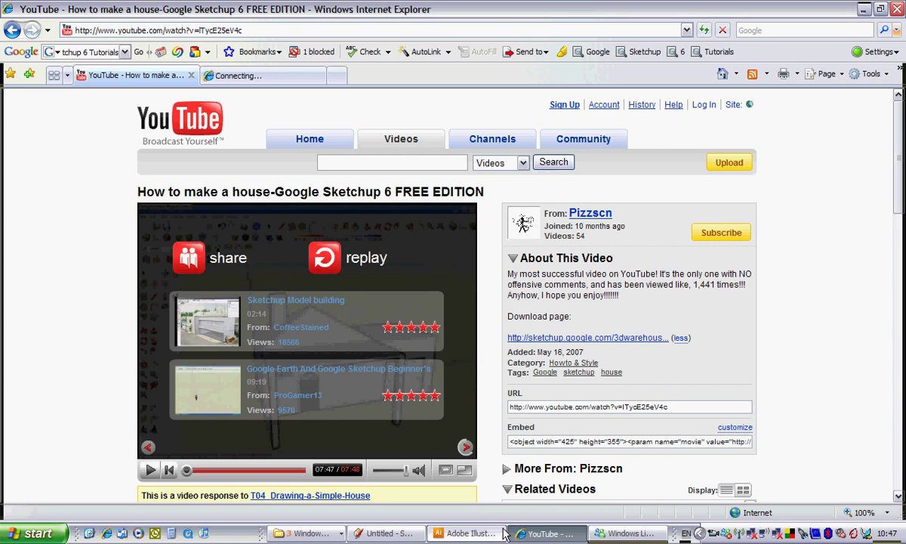
left_click(398, 534)
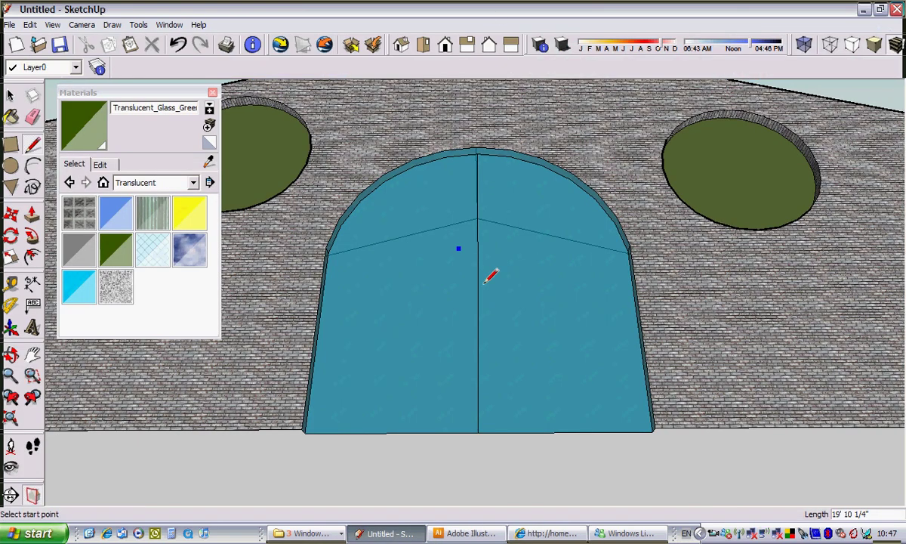
Orbit and zoom out to a level front view showing the whole gable and both round windows
mouse_move(565, 229)
middle_mouse_down()
mouse_move(534, 391)
mouse_move(539, 328)
middle_mouse_up()
scroll(540, 327, "down", 3)
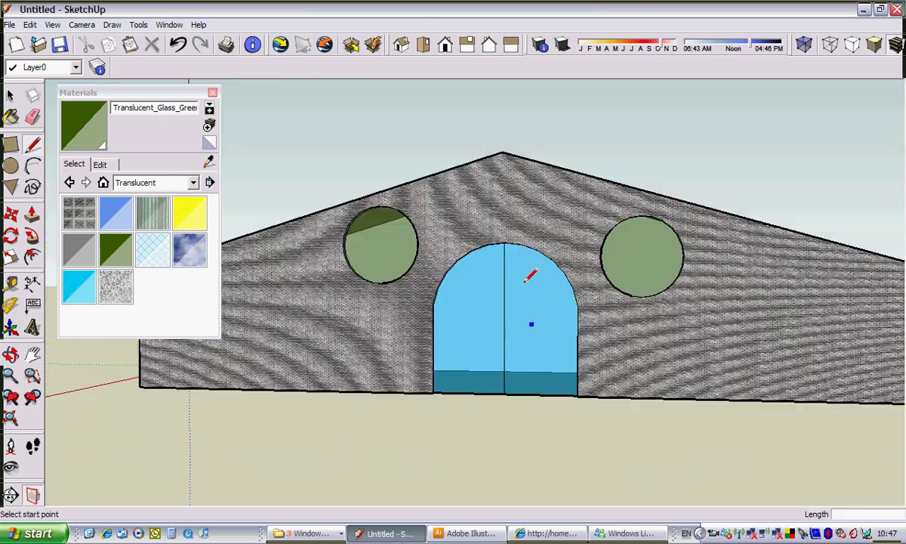
mouse_move(529, 276)
middle_mouse_down()
mouse_move(546, 356)
mouse_move(590, 357)
mouse_move(561, 299)
middle_mouse_up()
key("l")
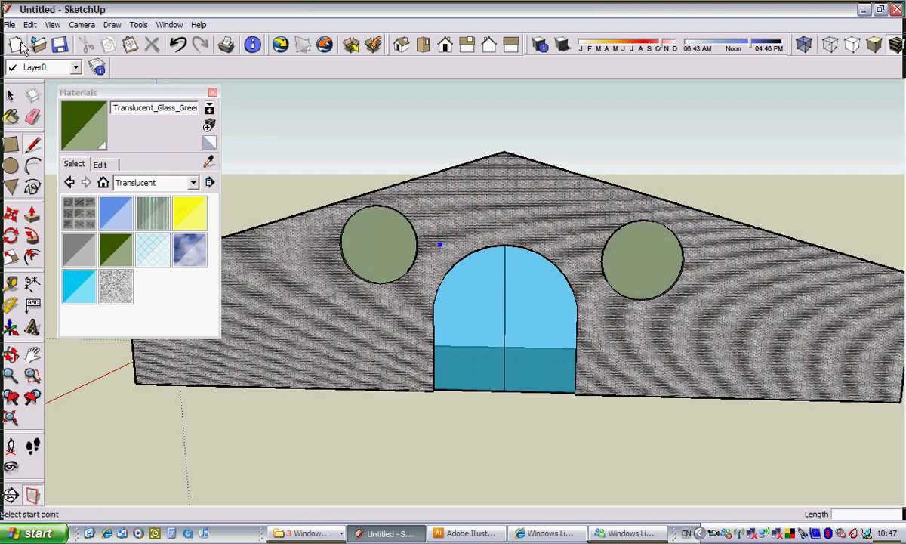